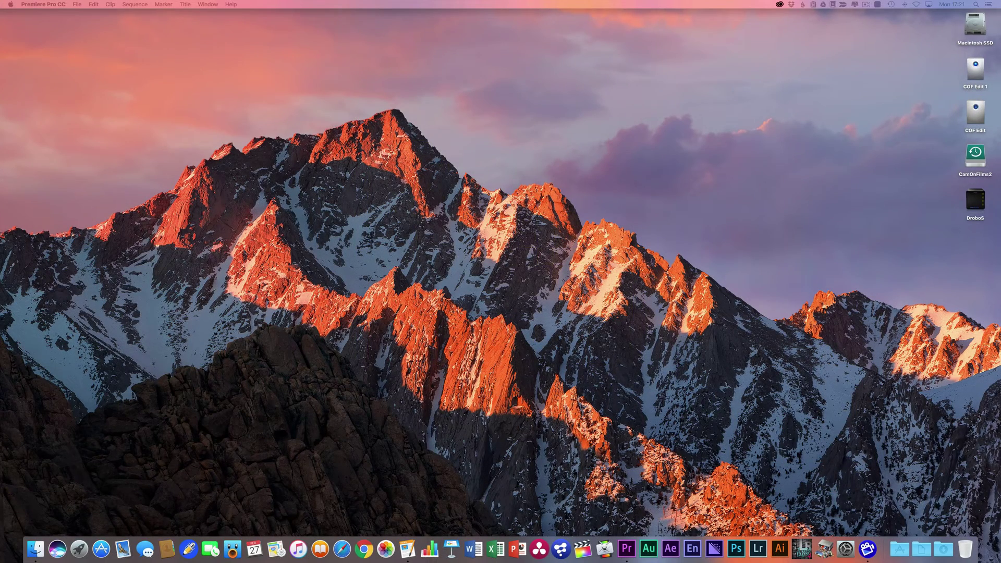
Switch to Adobe Media Encoder, reposition its window and collapse the EchoAlfa_Stock folder in the media folder tree.
left_click(714, 548)
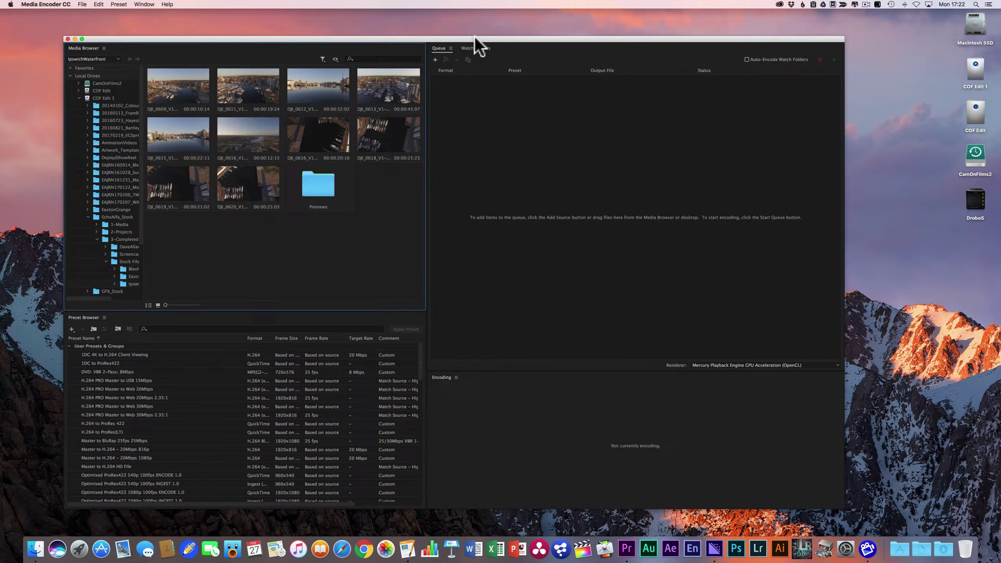
left_click_drag(475, 37, 490, 24)
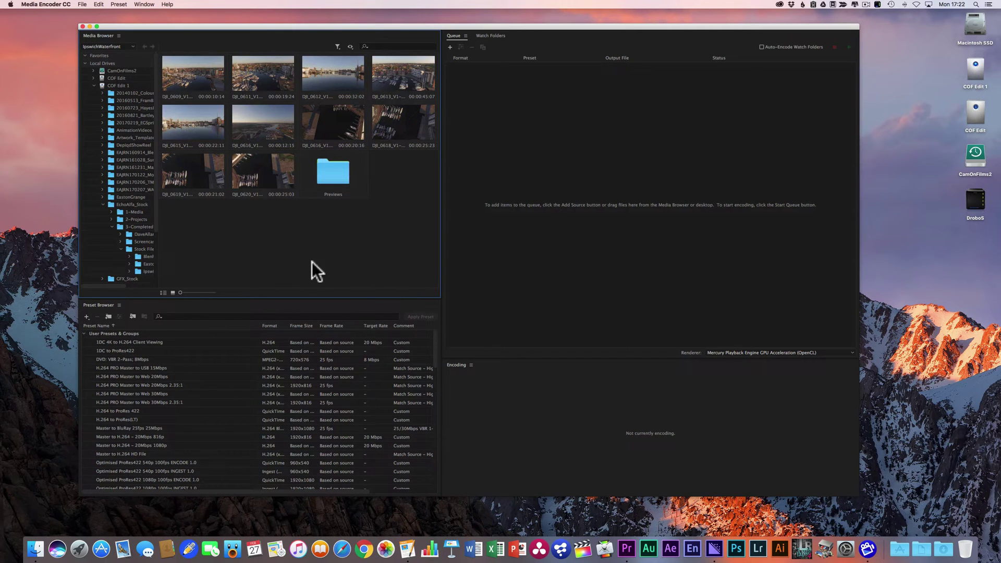
left_click(103, 204)
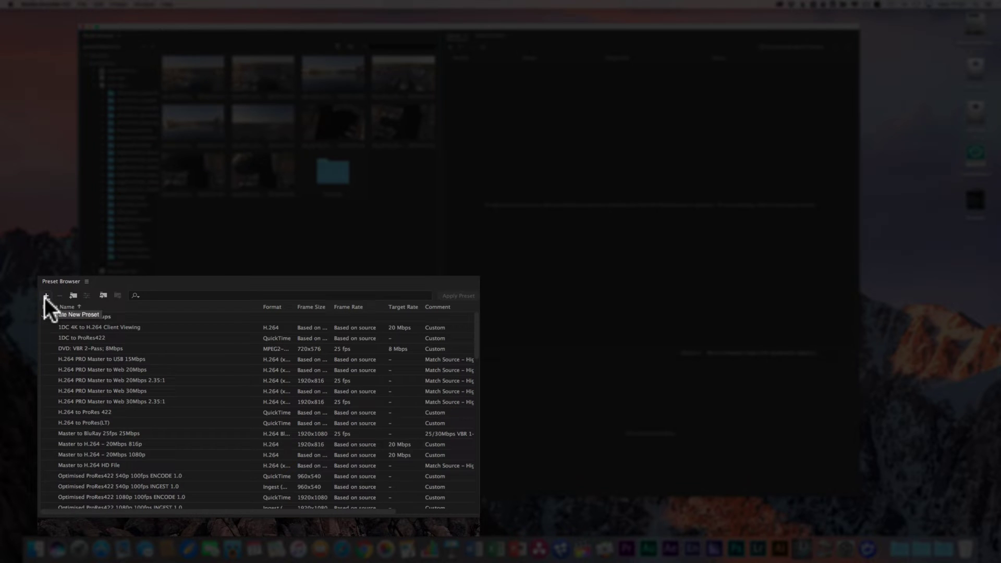
Create a new encoding preset and reposition its settings window.
left_click(45, 296)
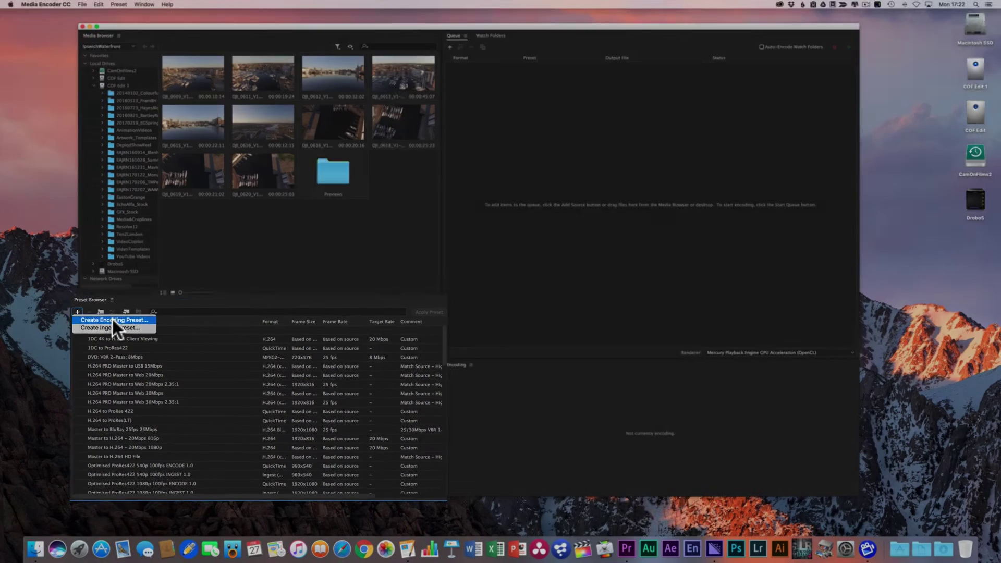
left_click(87, 305)
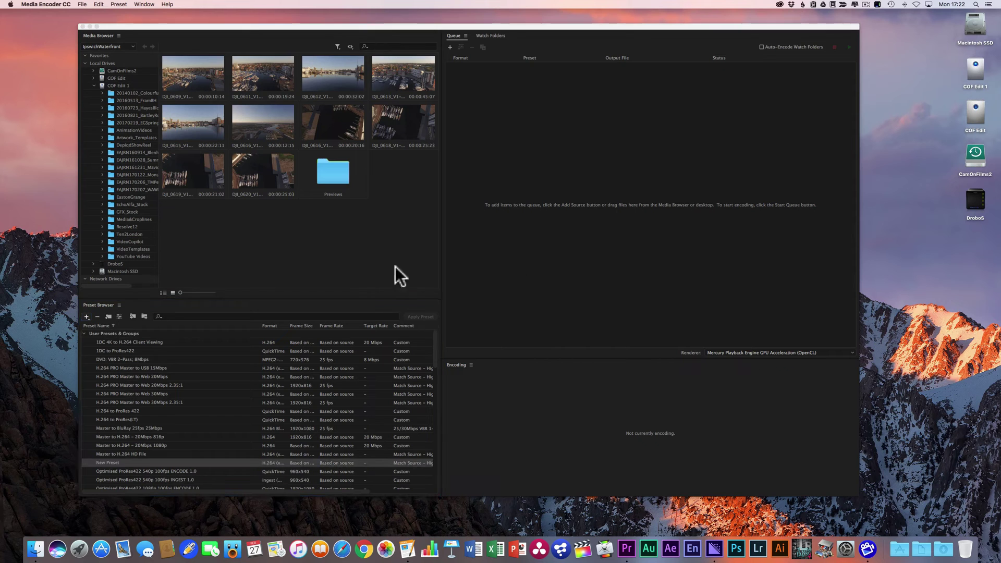
left_click_drag(292, 60, 318, 62)
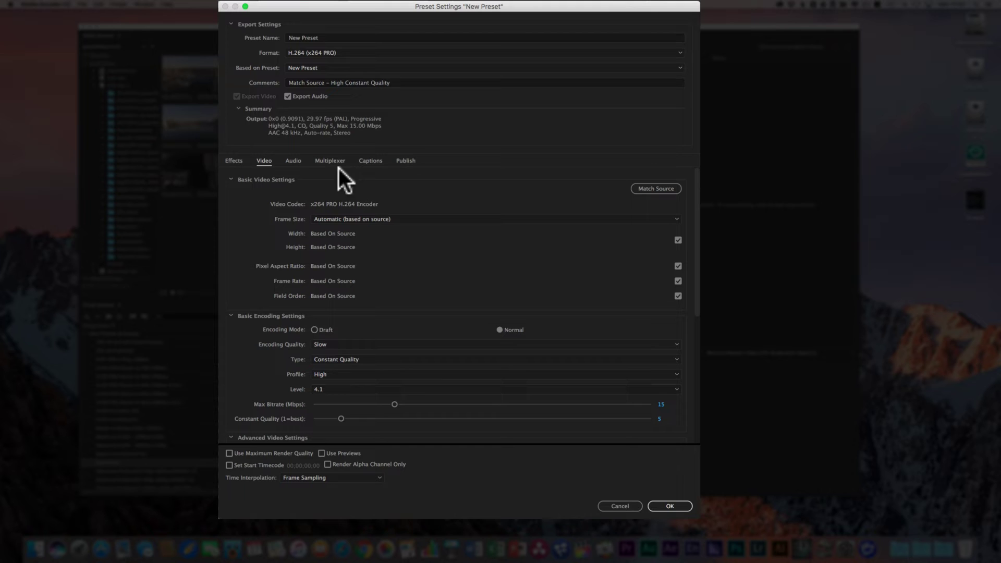
Name the new preset "Optimised ProRes422 720p 25fps ENCODE 1_0".
left_click(331, 35)
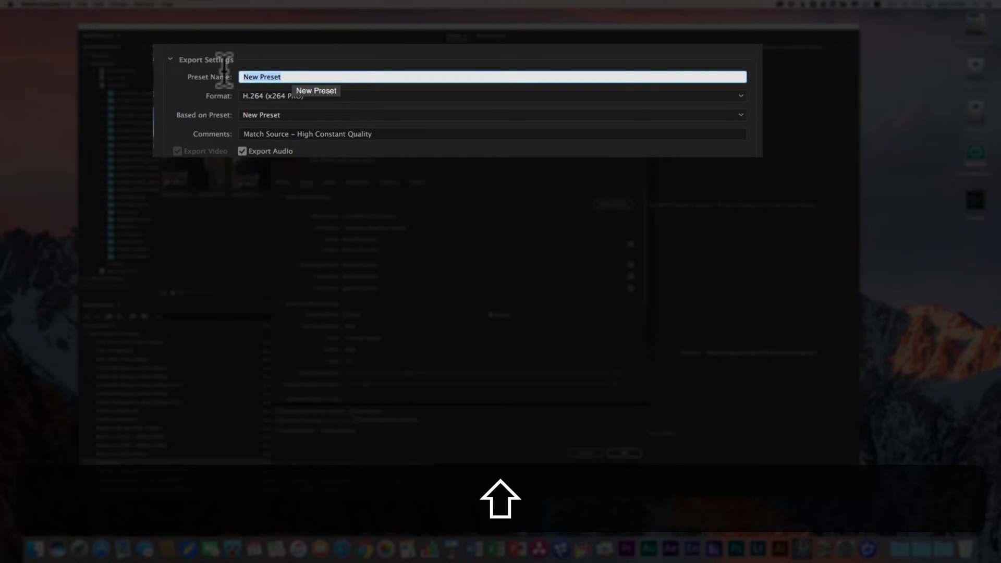
type("Text")
key("BackSpace")
key("BackSpace")
key("BackSpace")
key("BackSpace")
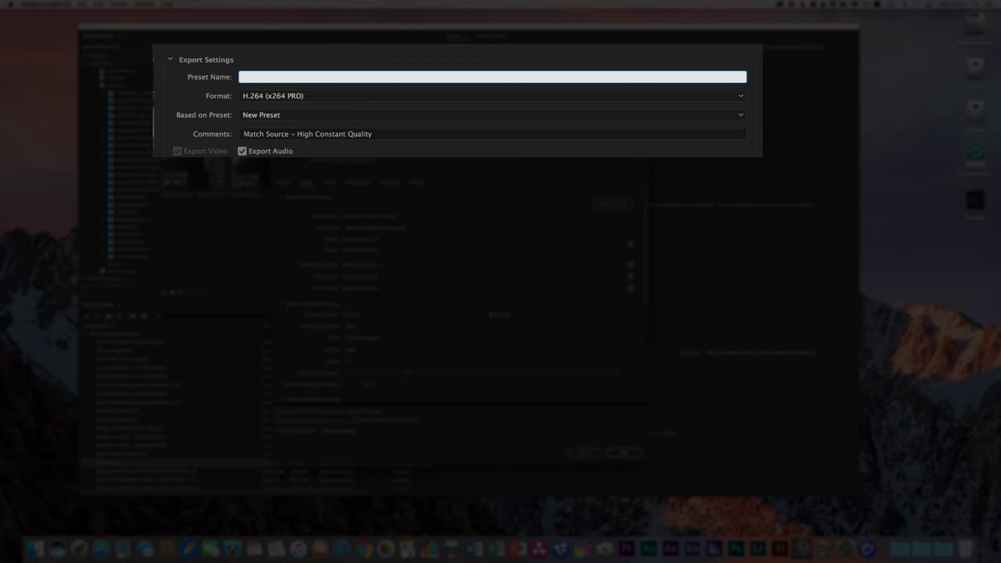
type("Optimised")
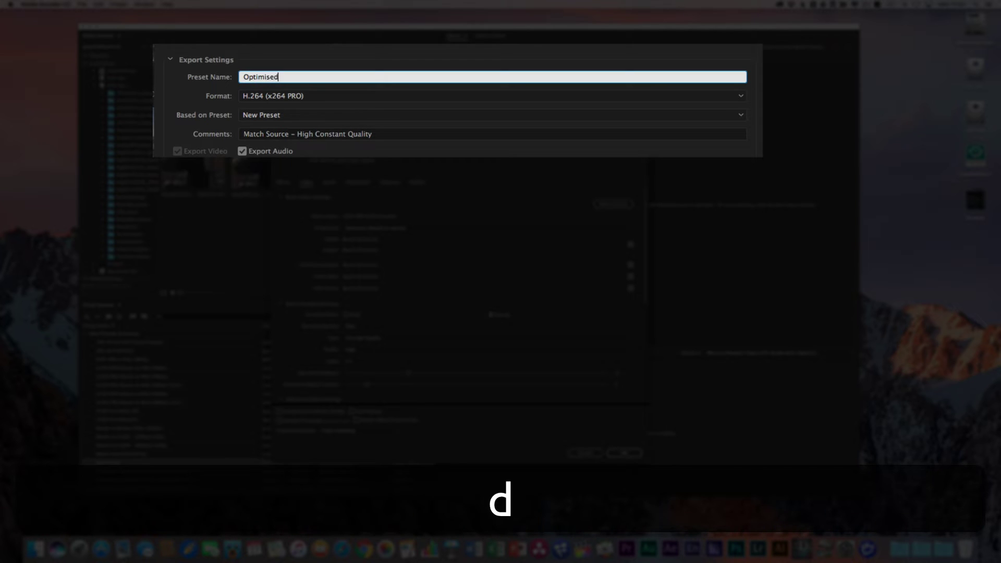
type(" ProRes")
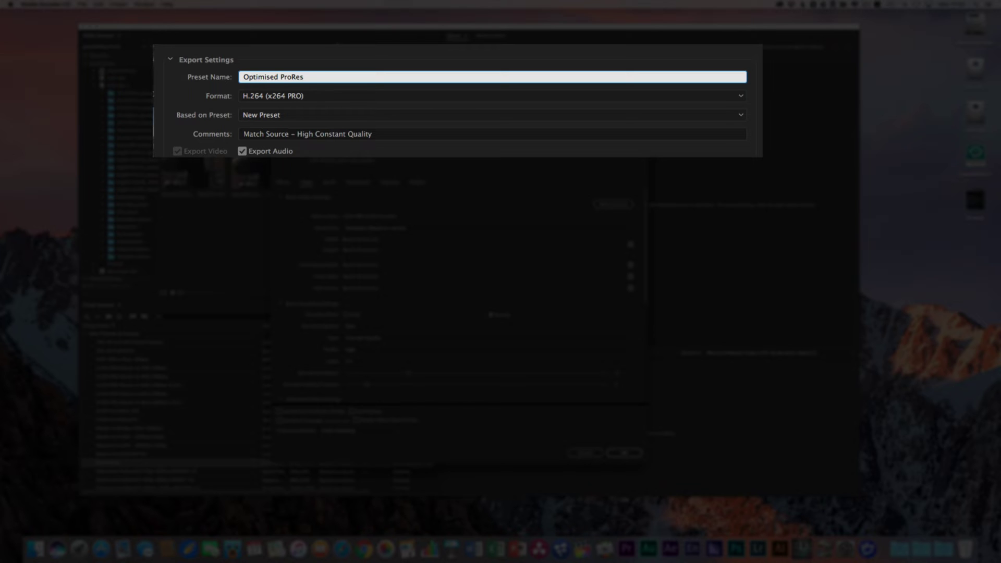
type("422")
type("720p")
type("25f")
type("px")
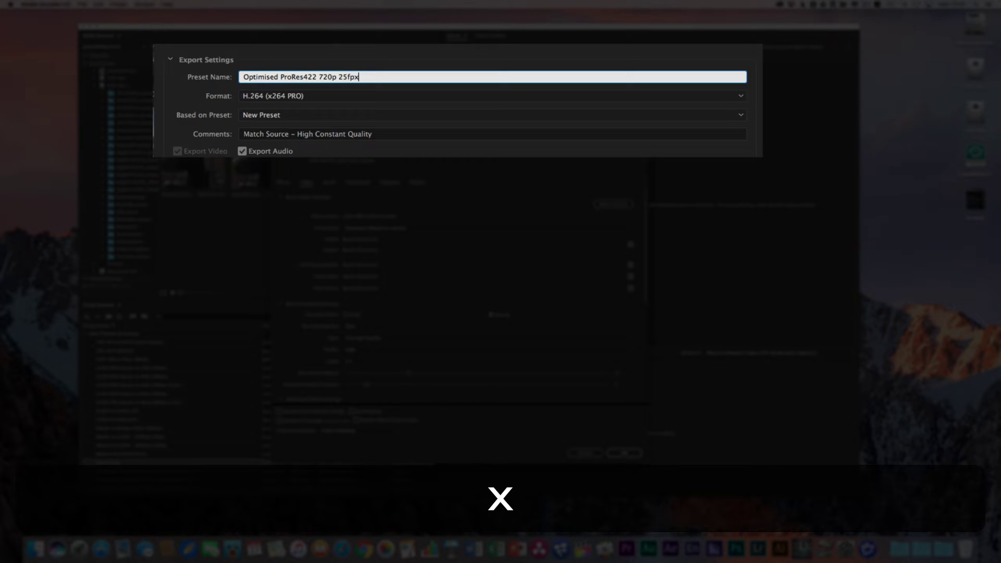
key("BackSpace")
type("s")
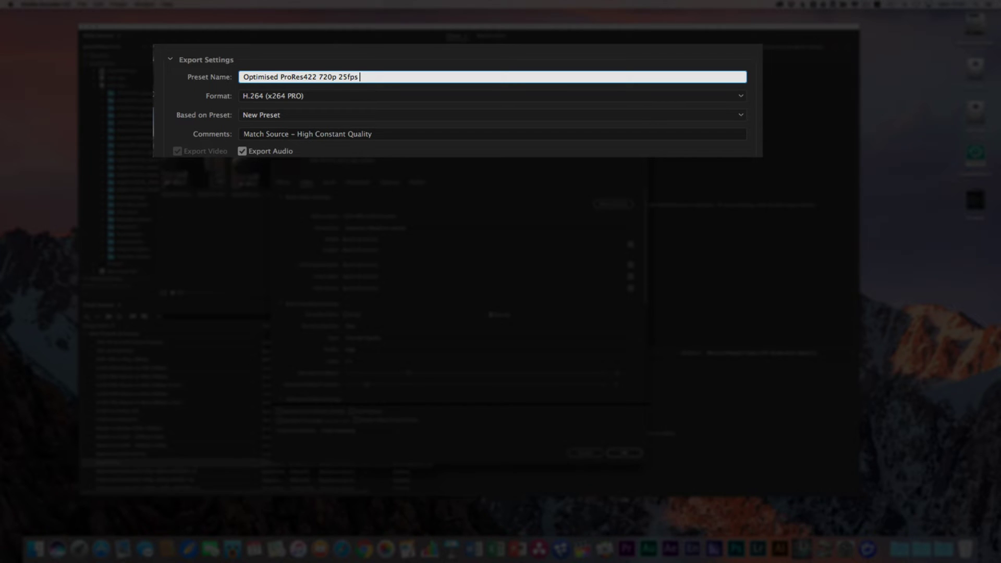
type(" ENCODE ")
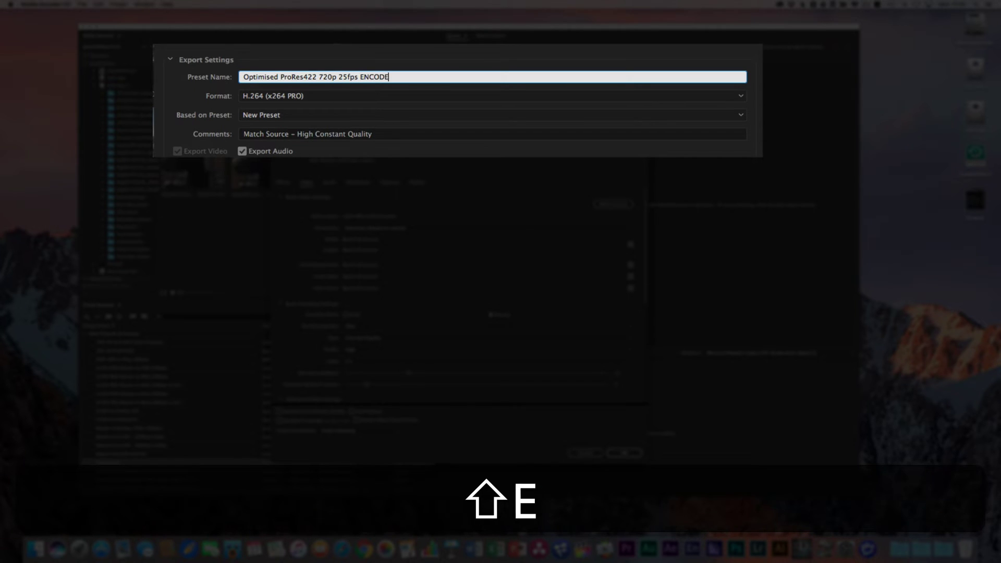
type("1.0")
key("BackSpace")
key("BackSpace")
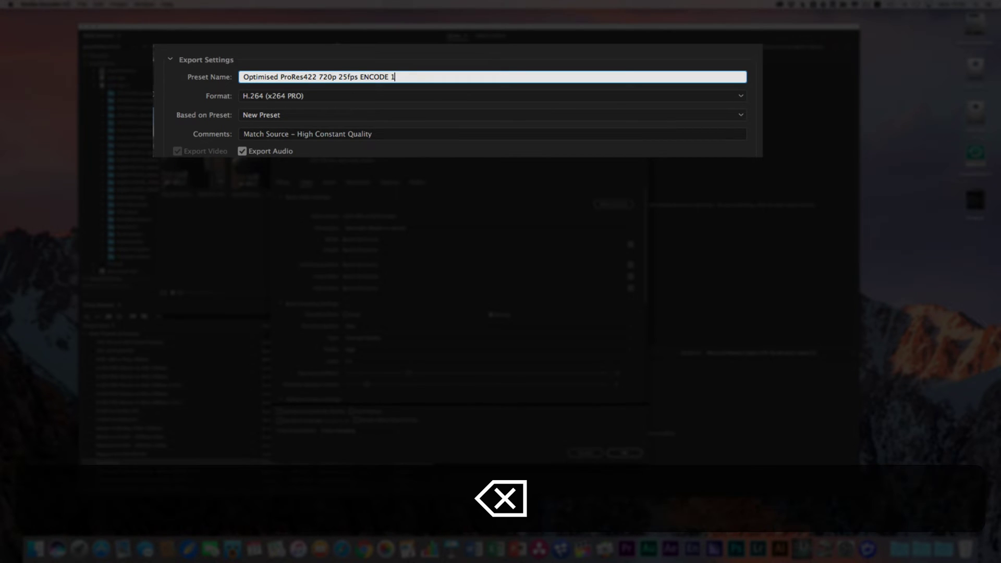
type("_0")
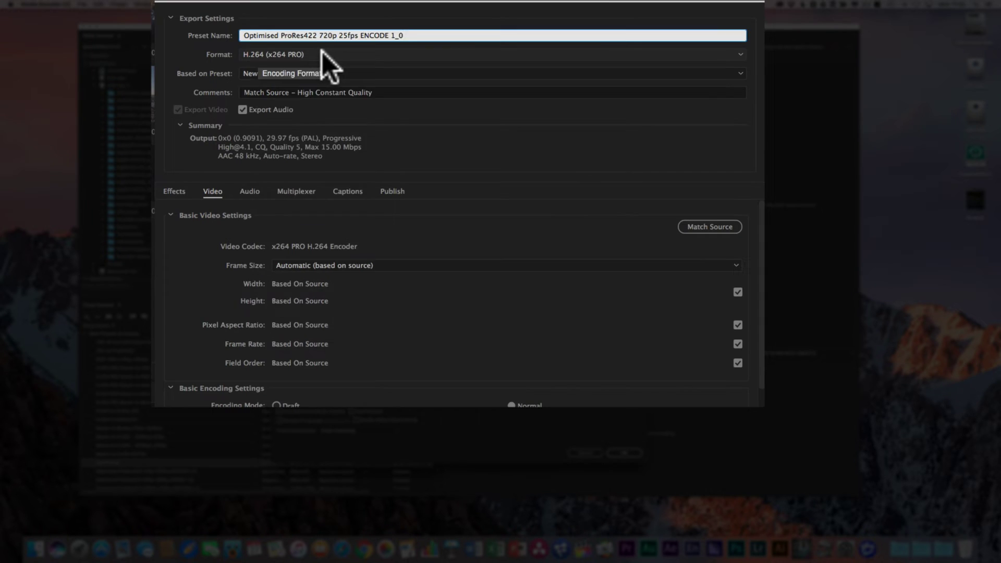
Set the preset's format to QuickTime and its video codec to Apple ProRes 422.
left_click(323, 52)
left_click(282, 332)
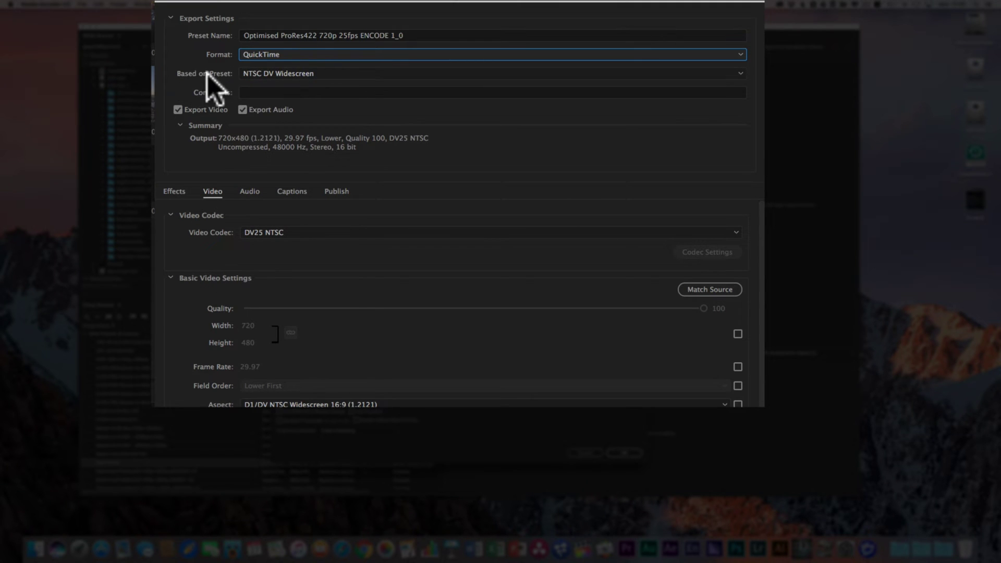
left_click(301, 74)
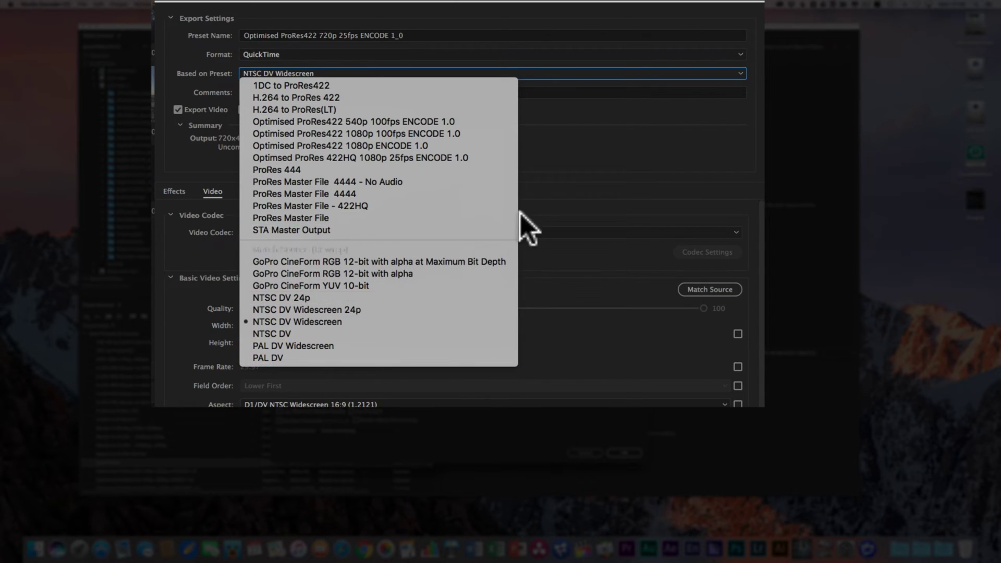
left_click(559, 174)
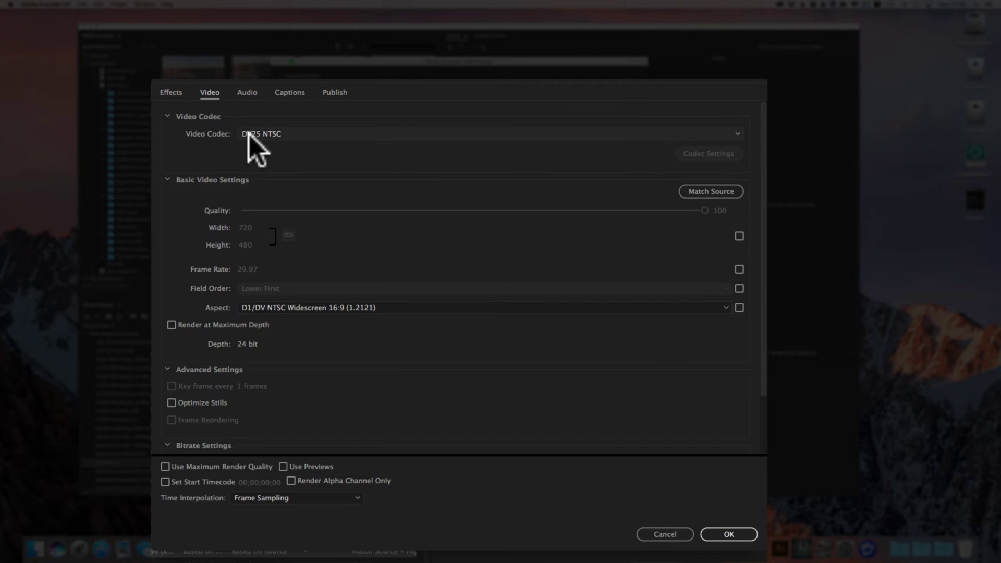
left_click(337, 133)
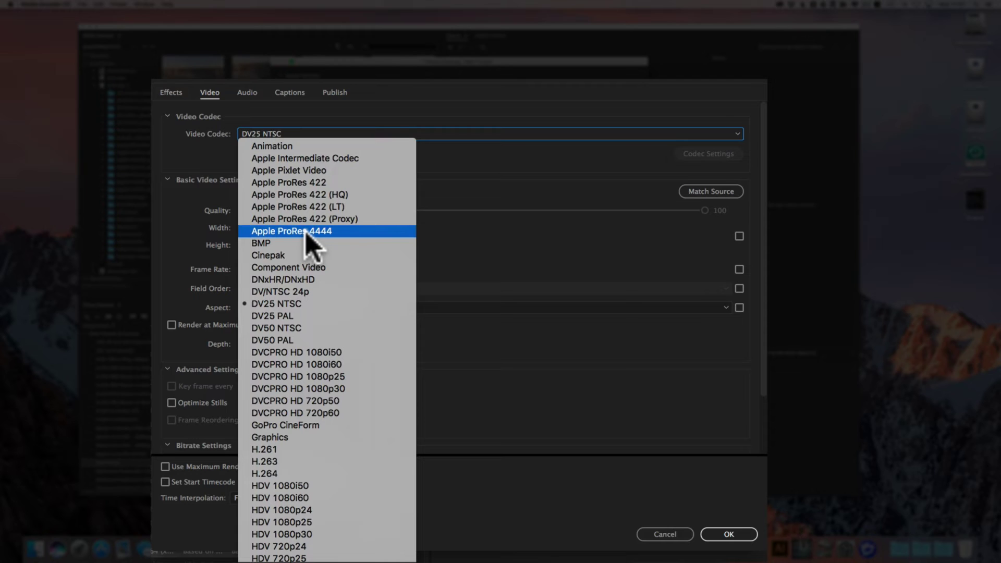
left_click(299, 183)
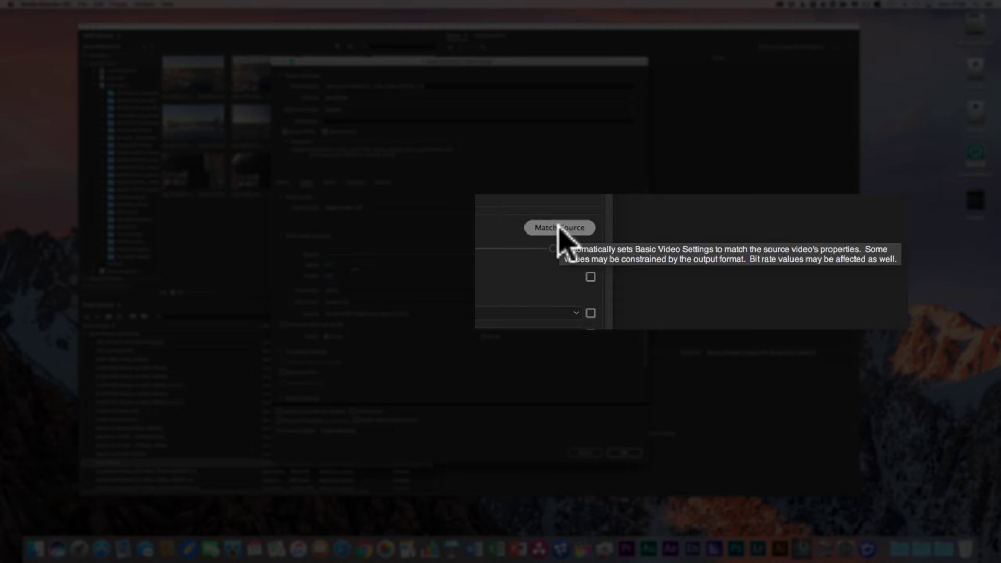
left_click(562, 229)
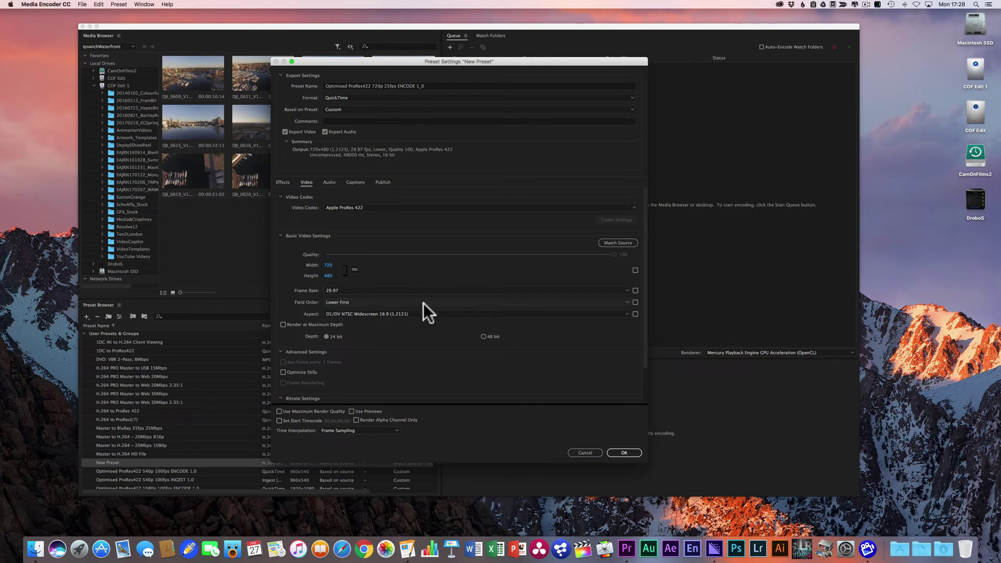
Set the preset's pixel aspect to Square Pixels (1.0).
scroll(433, 323, "down", 2)
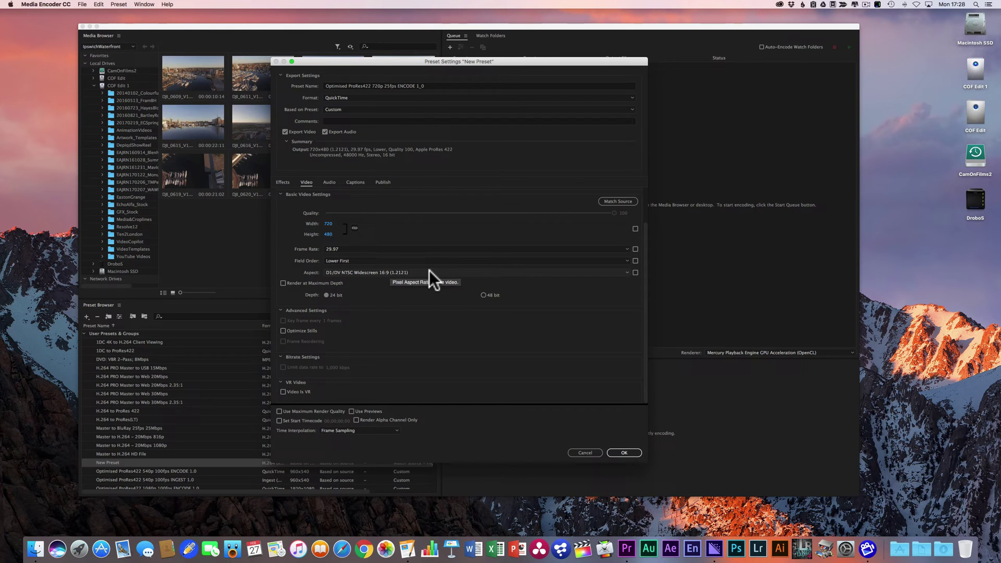
scroll(424, 301, "up", 2)
left_click(406, 329)
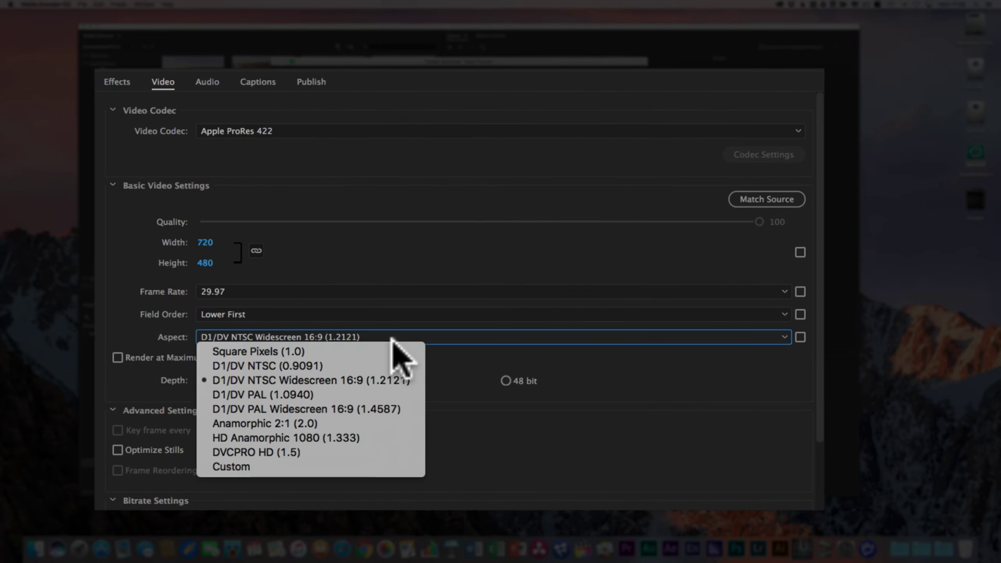
left_click(320, 338)
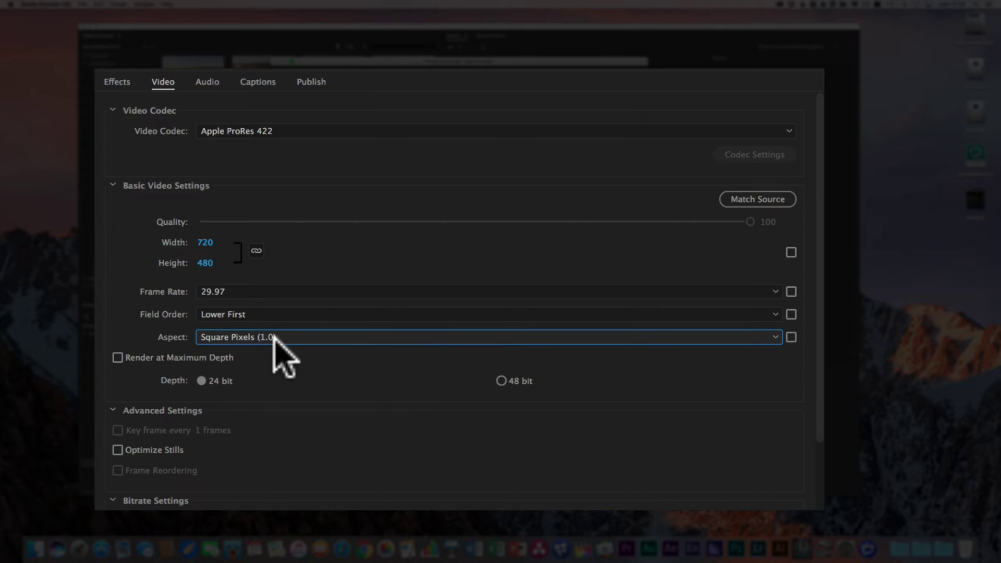
Set the field order to Progressive and the frame rate to 25.
left_click(309, 314)
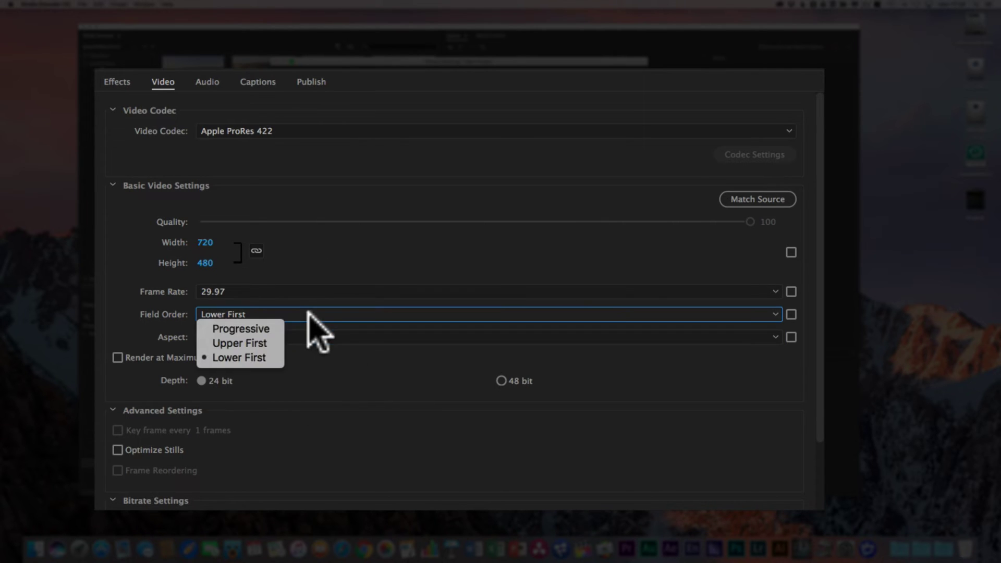
left_click(255, 327)
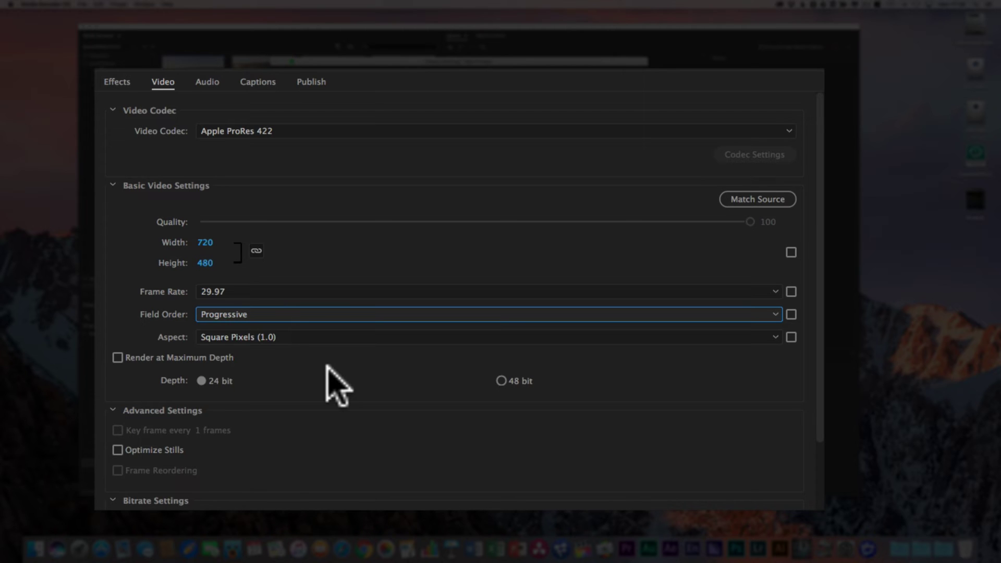
left_click(322, 293)
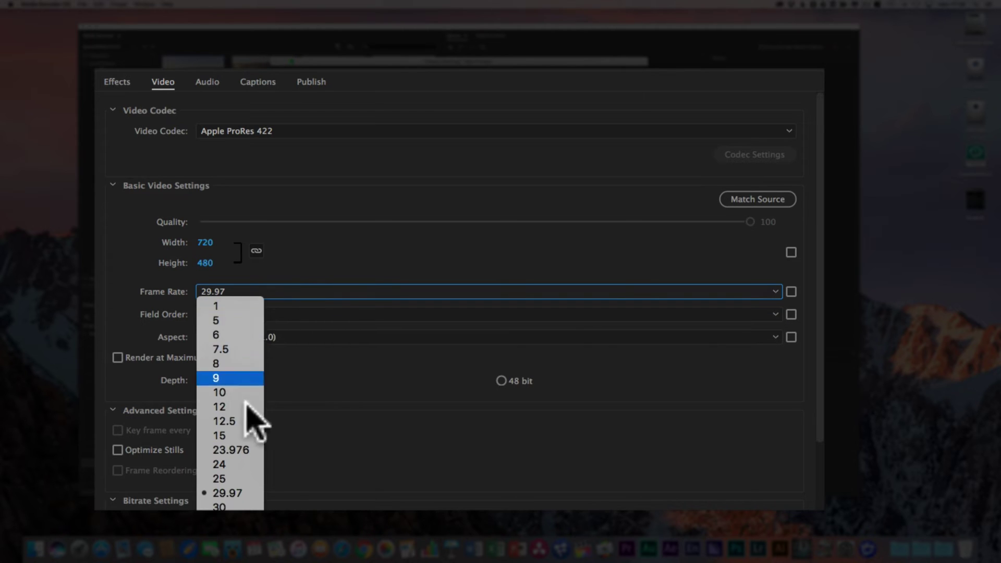
left_click(229, 477)
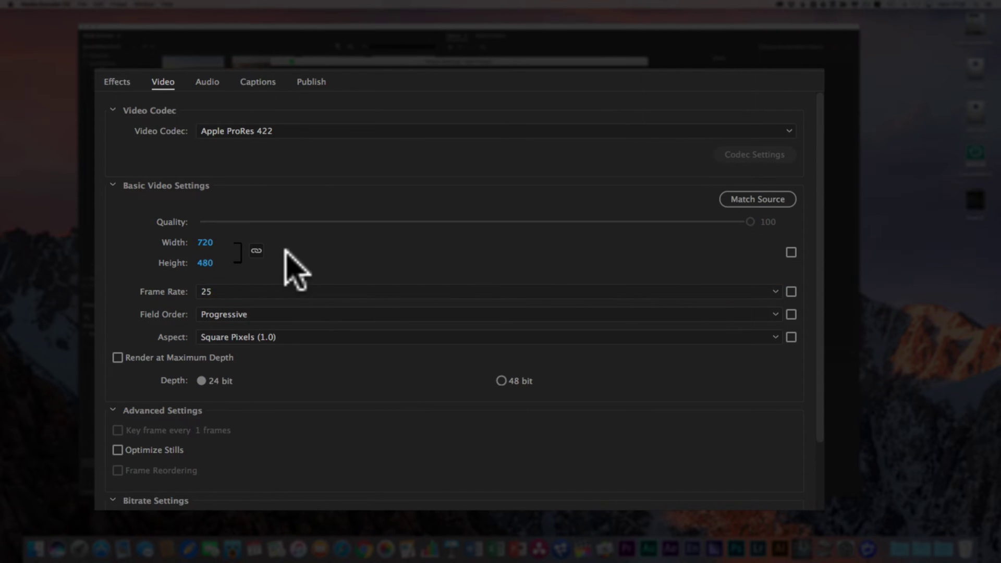
Set the frame size to 1280 wide by 720 high, with the width and height unlinked.
left_click(206, 243)
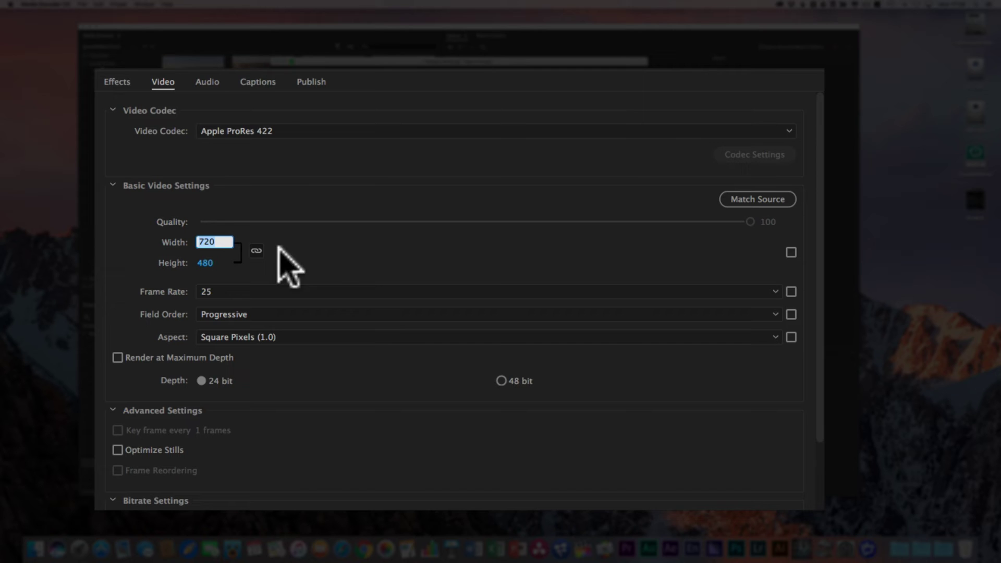
type("1280")
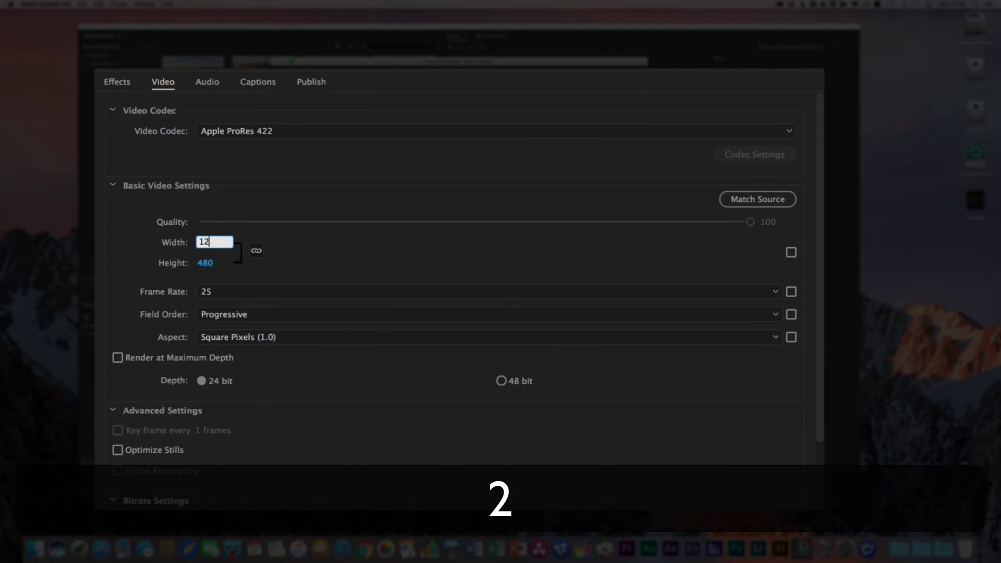
left_click(554, 273)
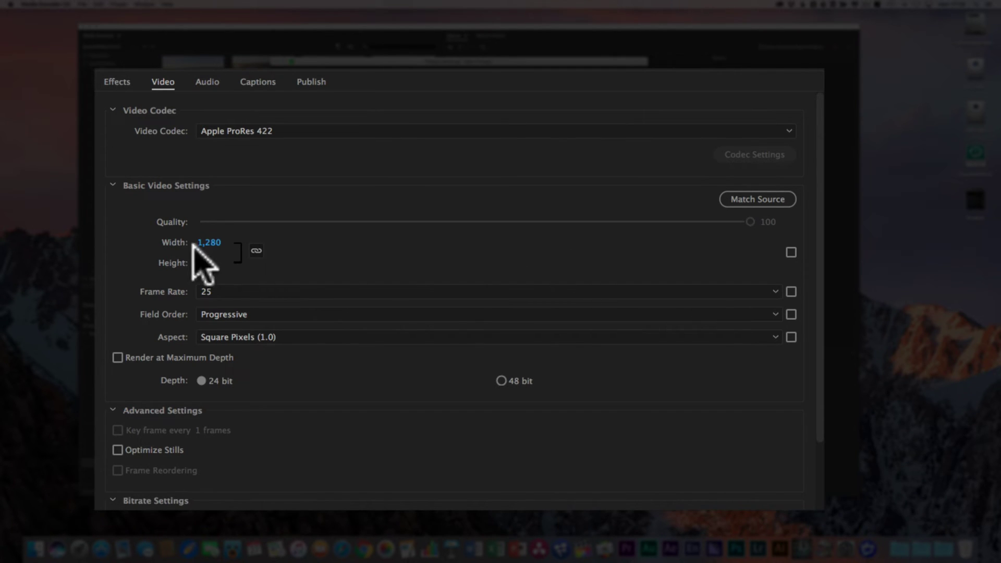
left_click(256, 251)
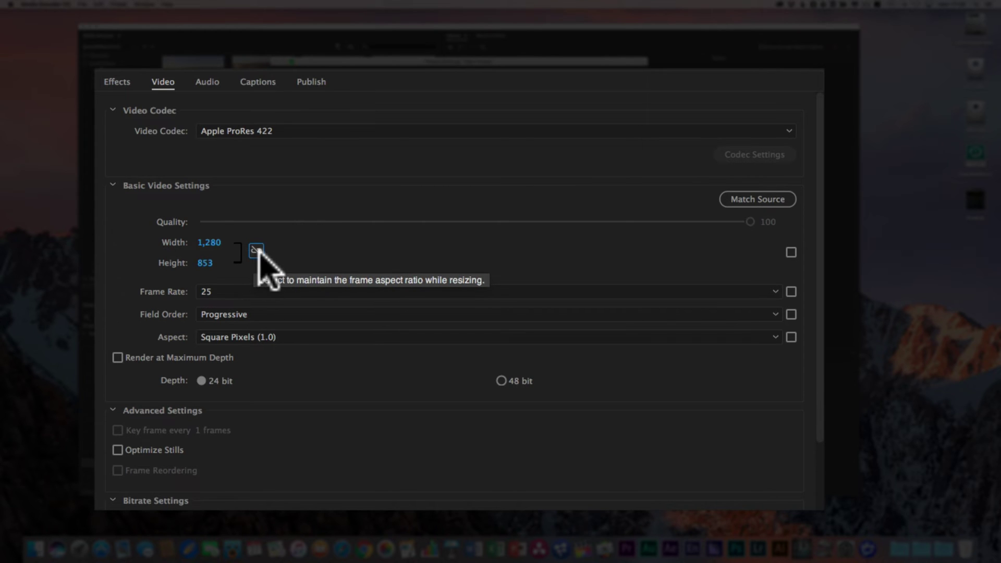
left_click(206, 263)
type("720")
key("Return")
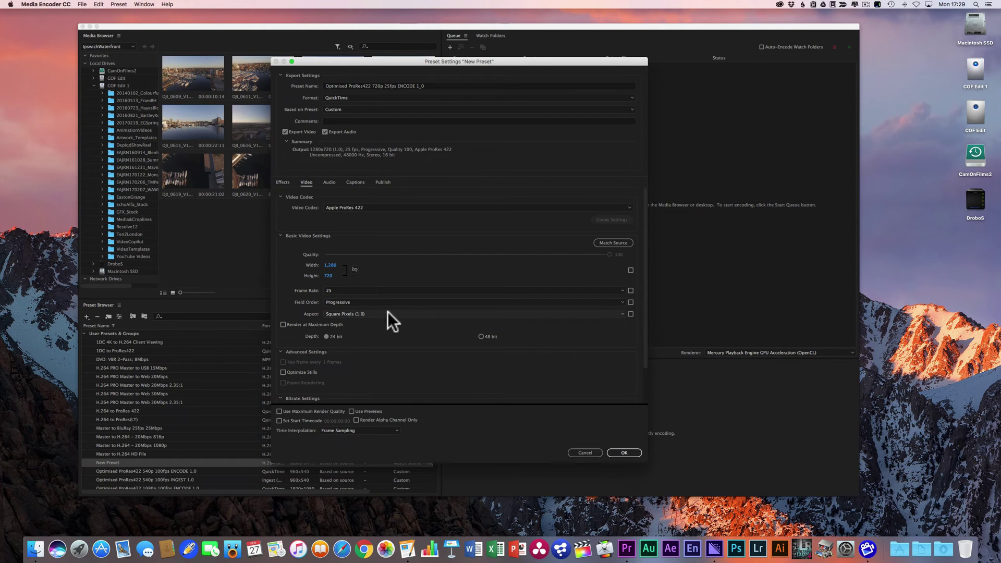
scroll(389, 314, "down", 7)
left_click(389, 315)
key("Return")
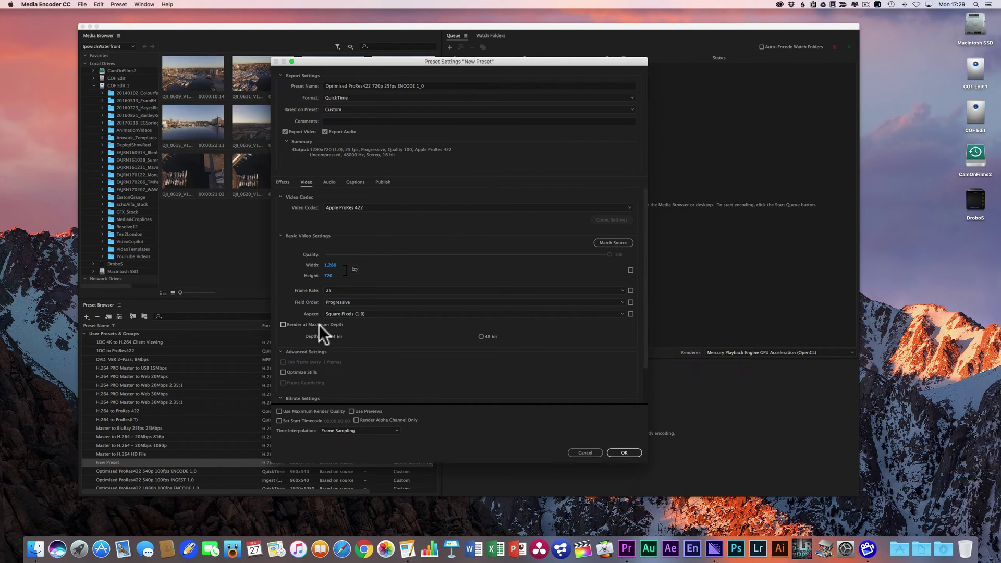
scroll(405, 336, "down", 2)
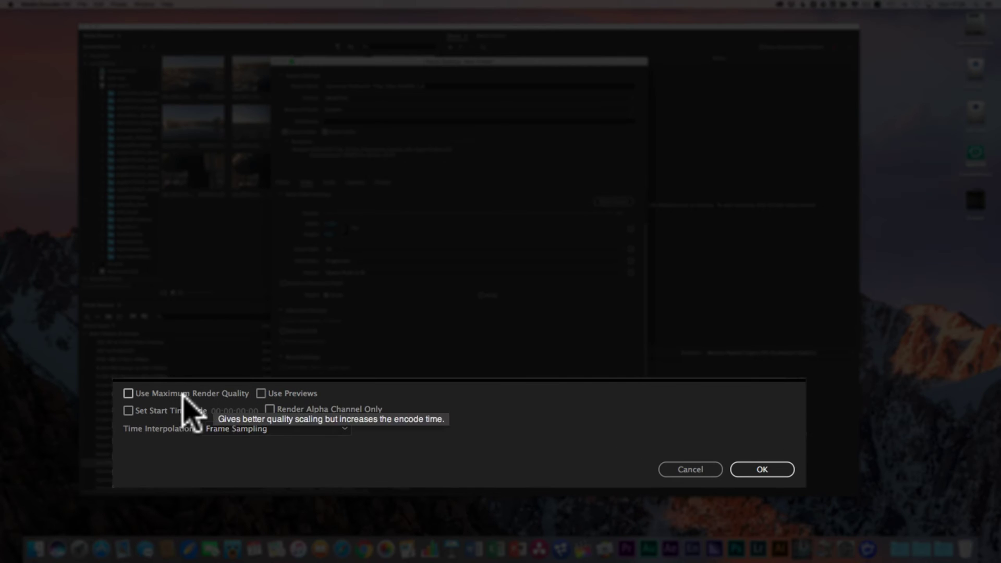
Enable Use Maximum Render Quality for the preset and review its audio, captions and publish settings.
left_click(177, 395)
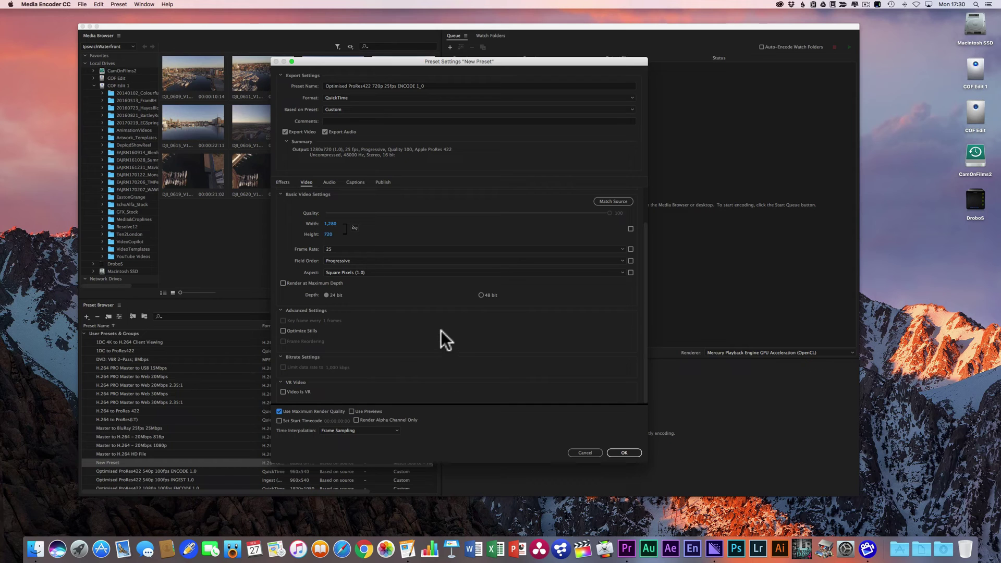
scroll(633, 292, "up", 2)
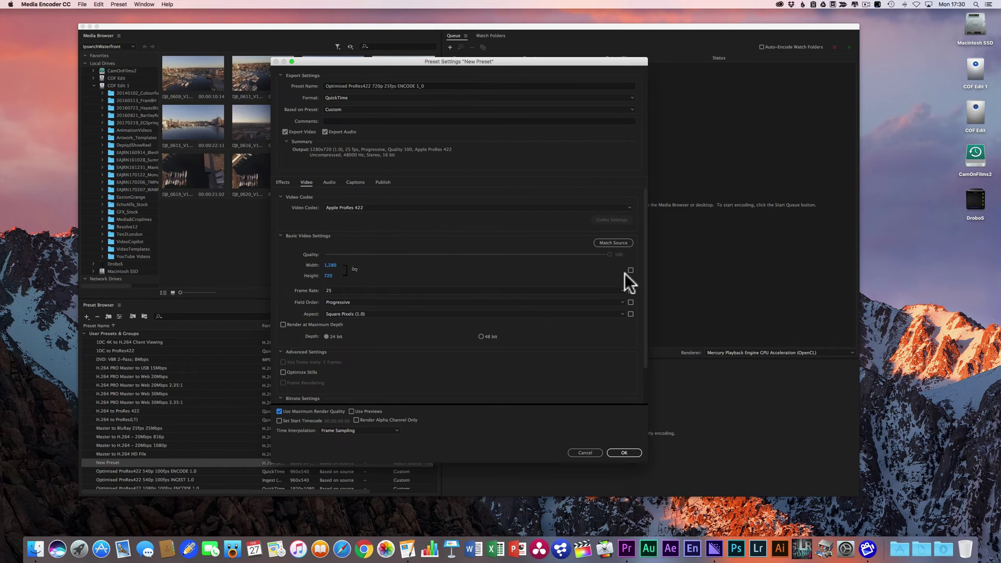
left_click(327, 182)
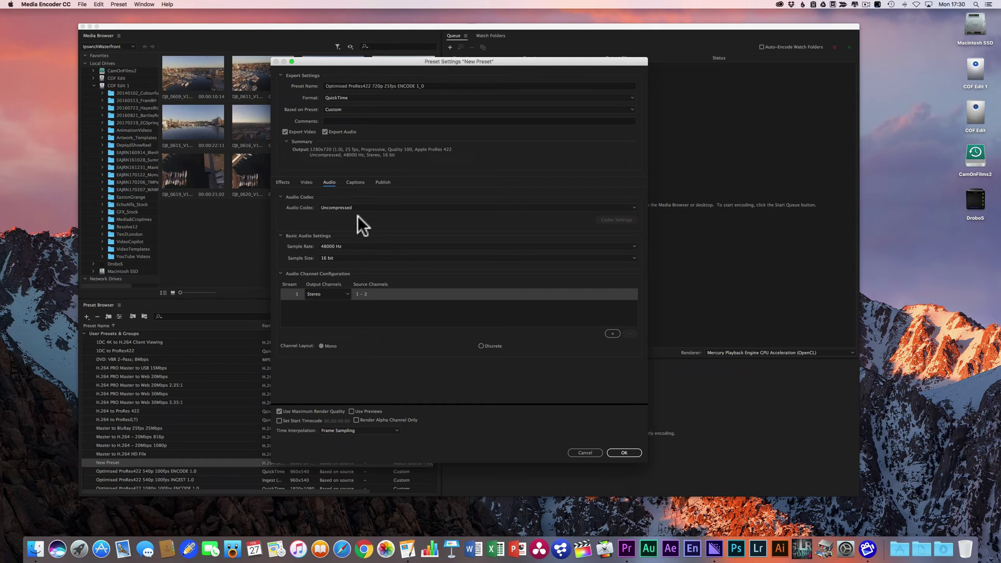
left_click(352, 183)
left_click(383, 182)
Enable the Image Overlay effect and browse for its image in the Media&Croplines folder on the COF Edit 1 drive.
left_click(283, 182)
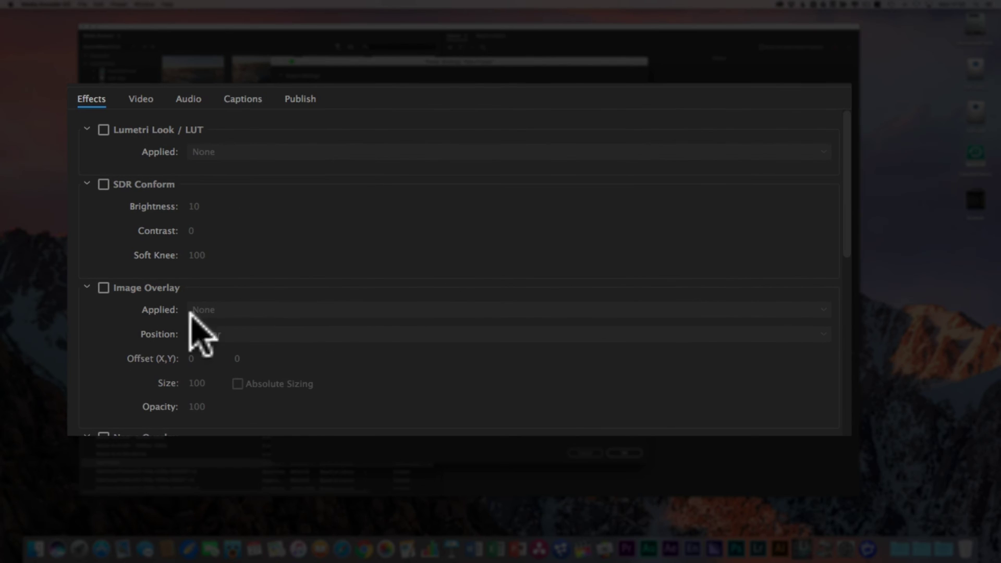
left_click(103, 287)
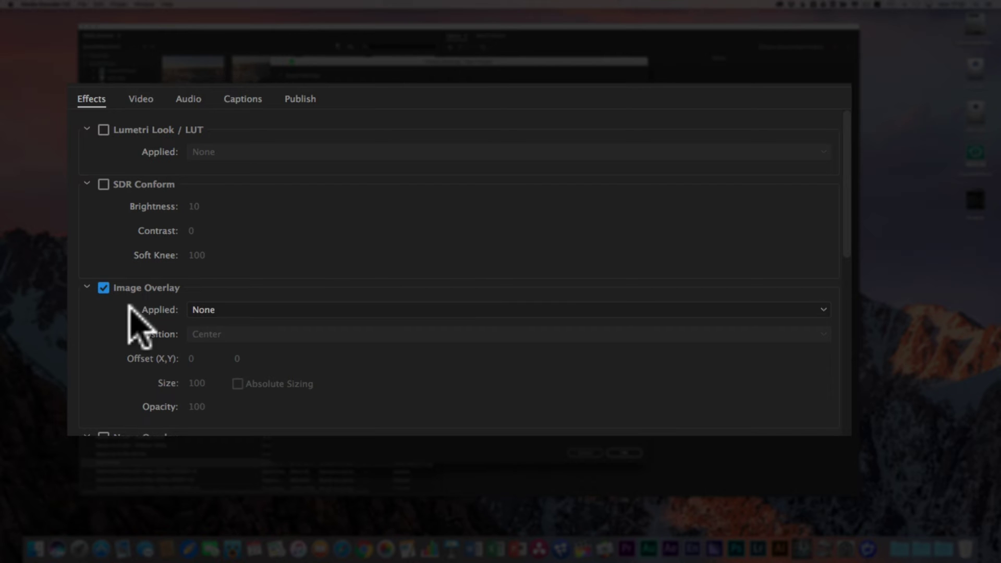
left_click(257, 308)
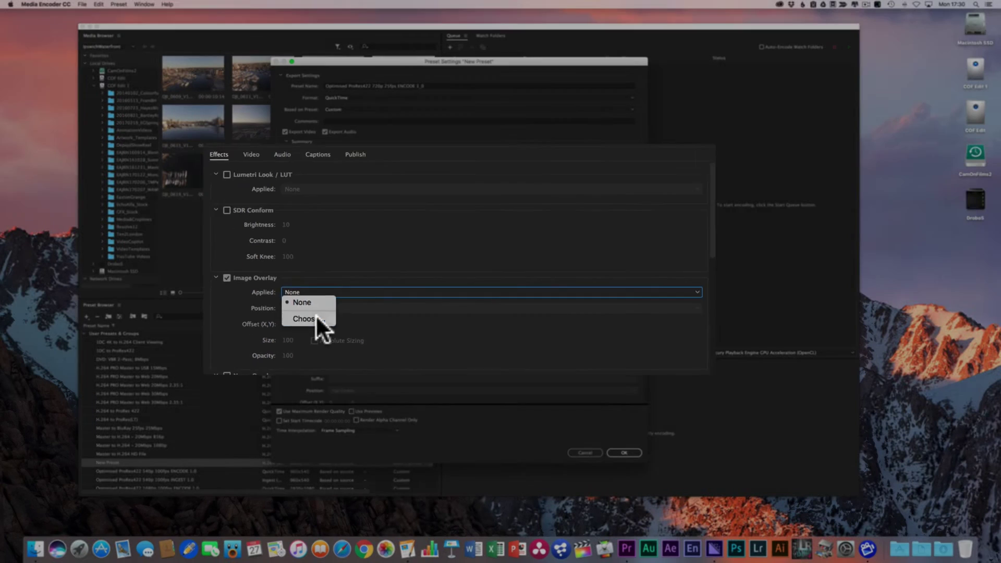
left_click(241, 350)
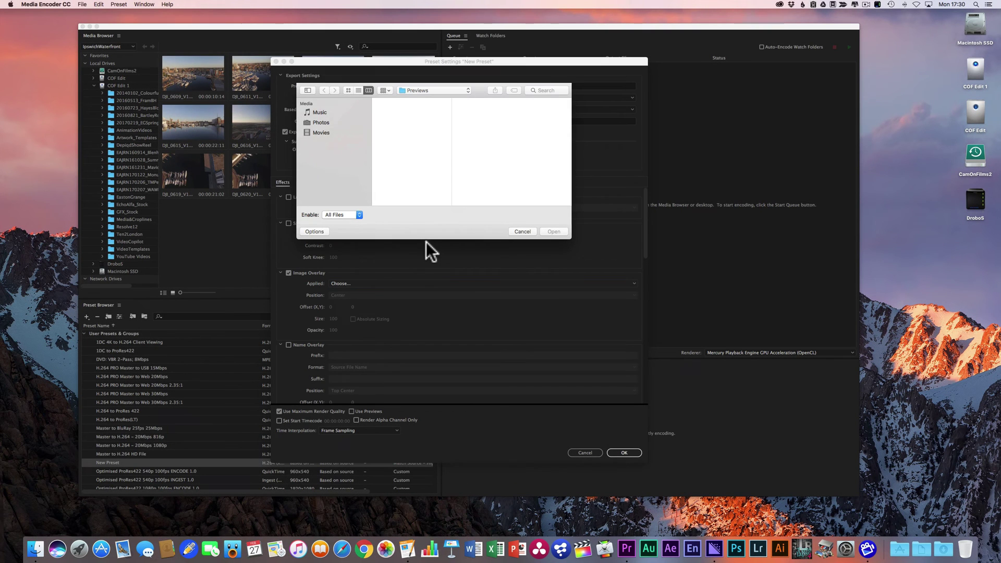
left_click_drag(573, 239, 652, 324)
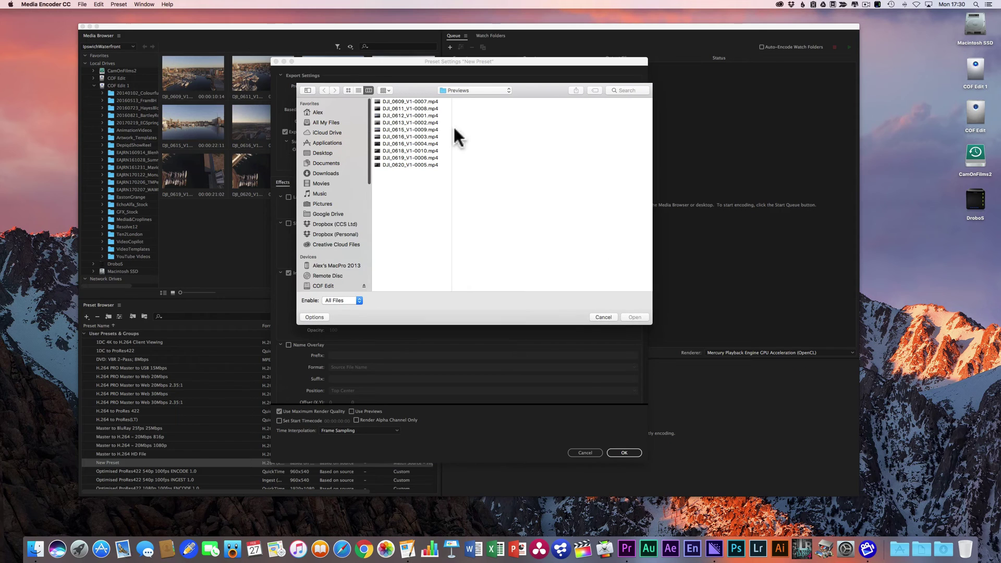
scroll(330, 268, "down", 2)
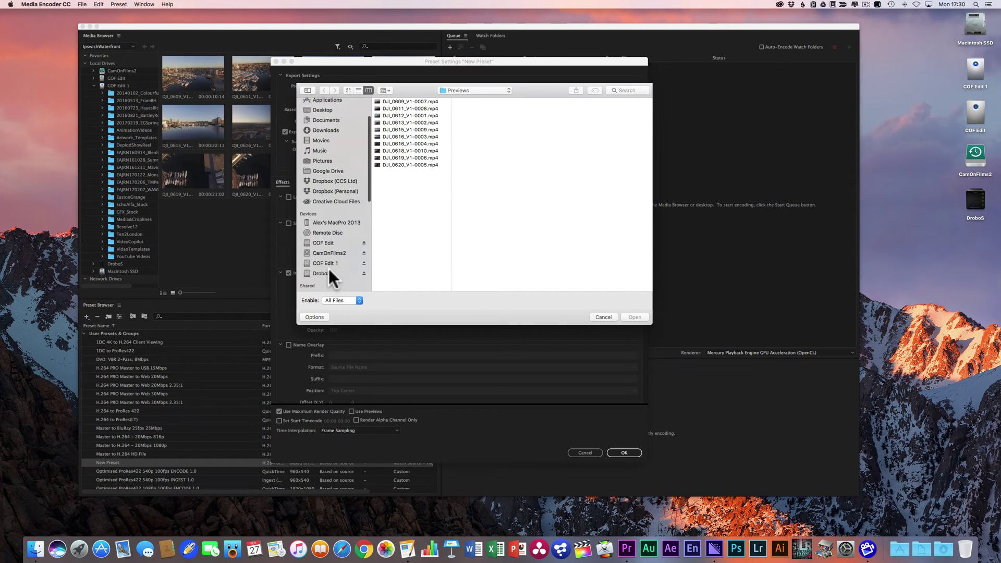
left_click(324, 262)
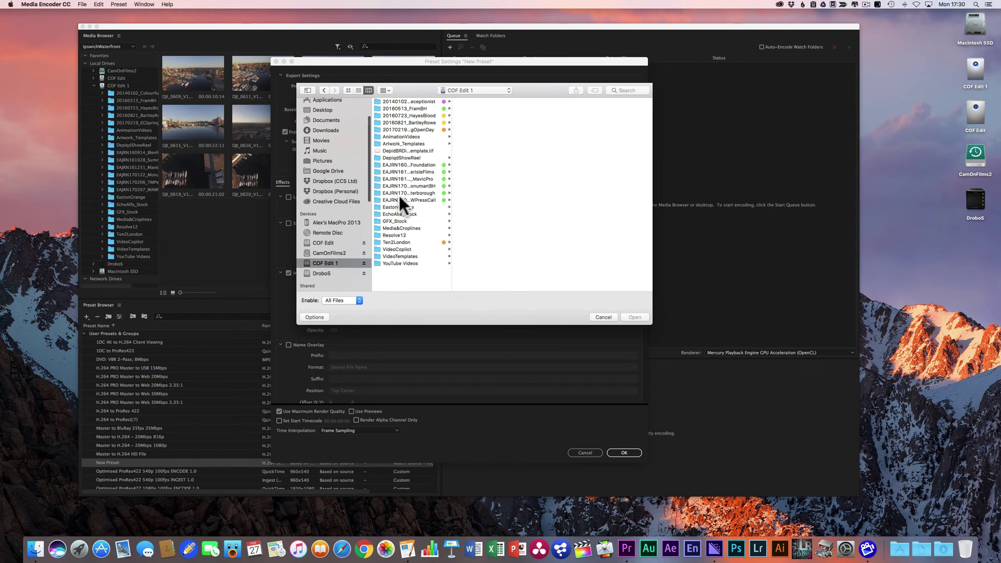
left_click(394, 227)
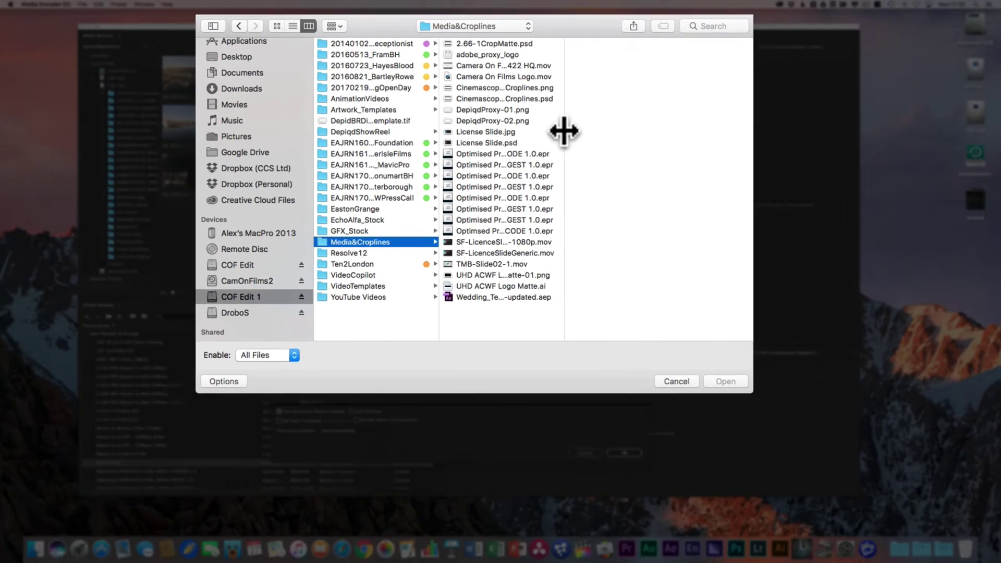
left_click_drag(530, 161, 587, 167)
Preview the DepiqdProxy images and apply adobe_proxy_logo as the overlay image.
left_click(480, 108)
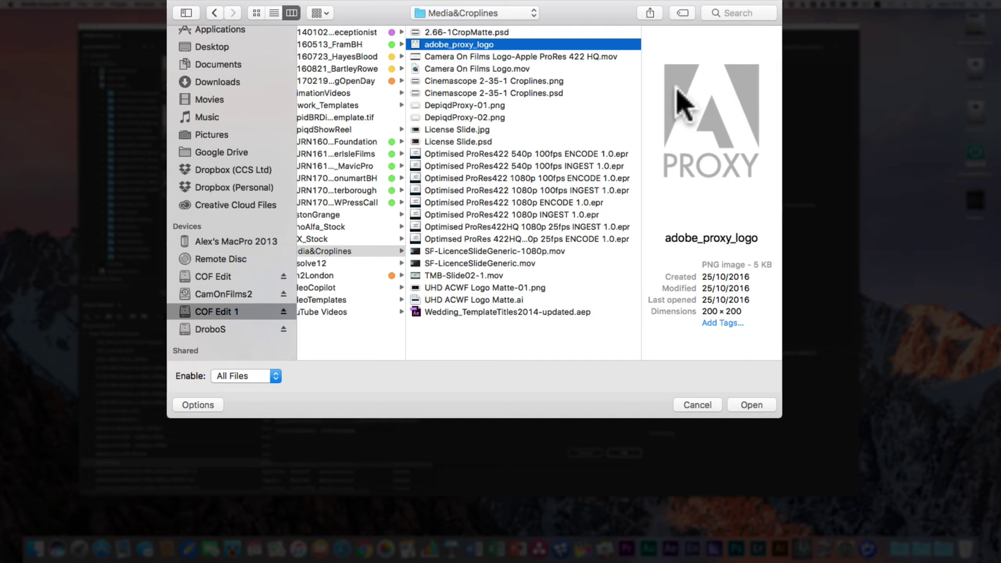
left_click(459, 105)
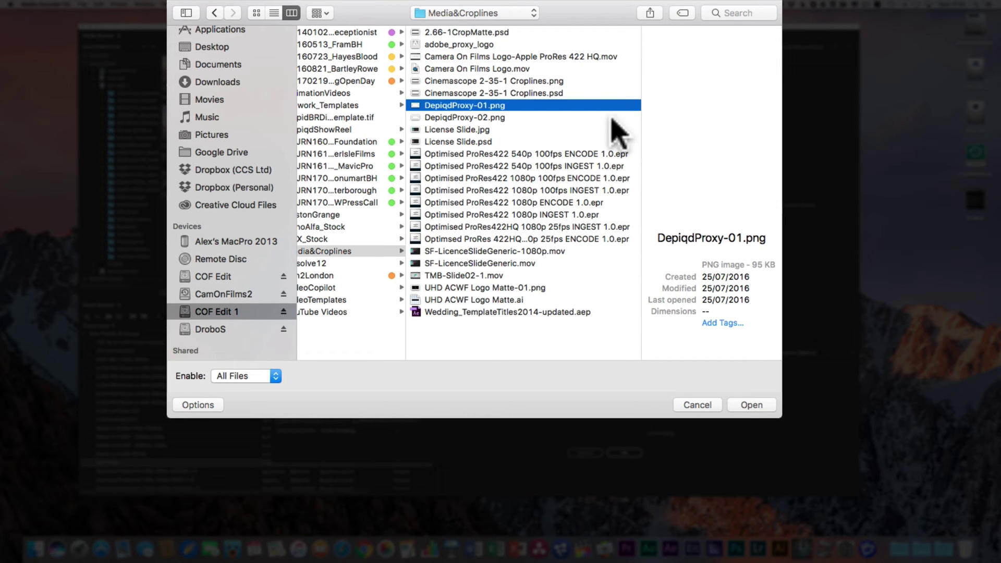
left_click(484, 118)
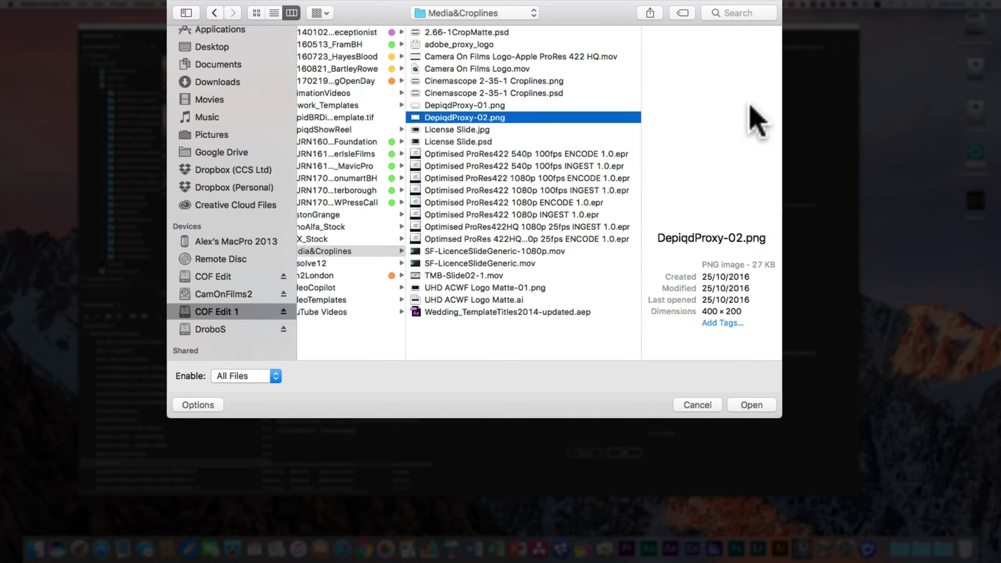
key("space")
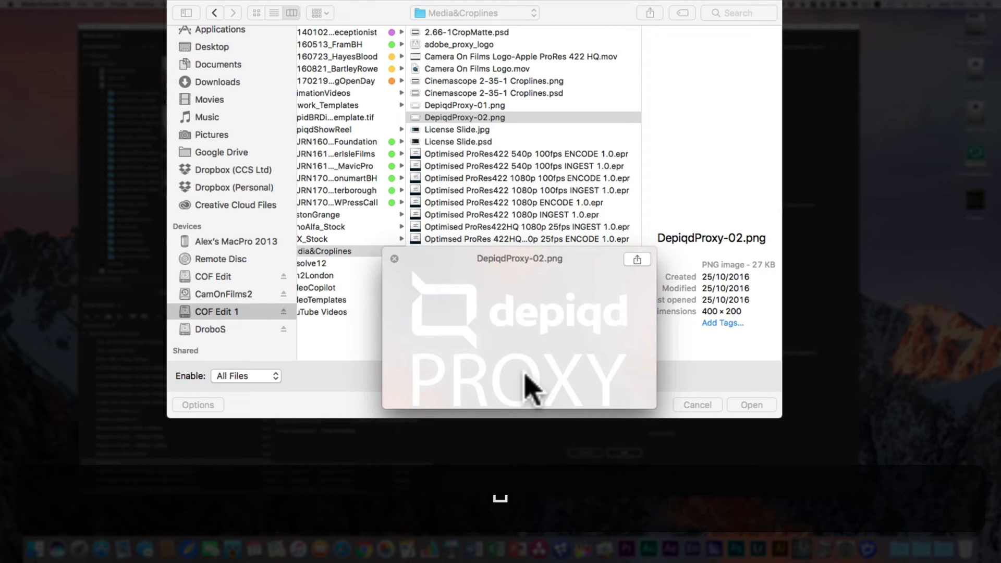
key("space")
left_click(493, 45)
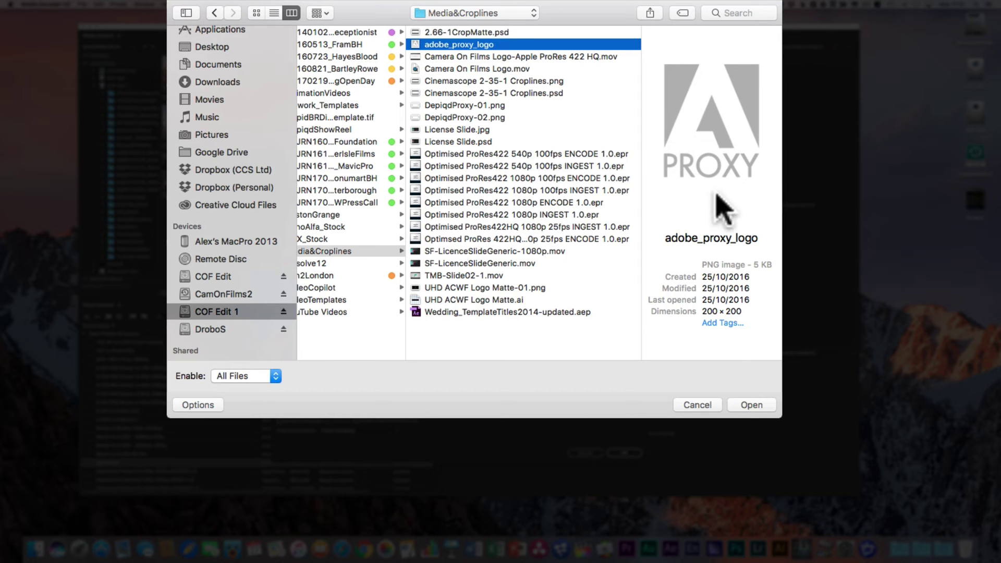
left_click(750, 407)
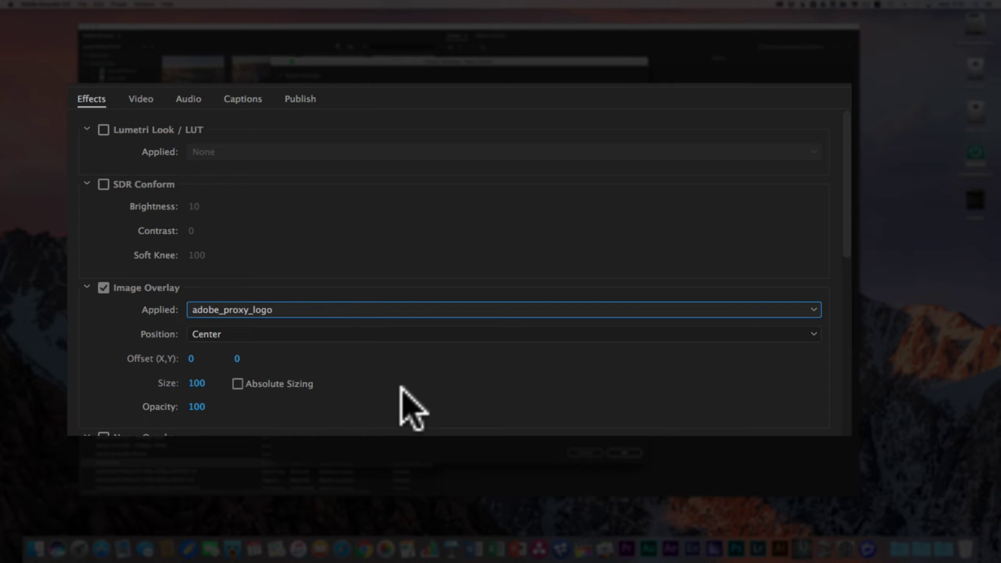
Set the image overlay's position to Bottom Right, save the encoding preset and check it in the preset list.
left_click(271, 336)
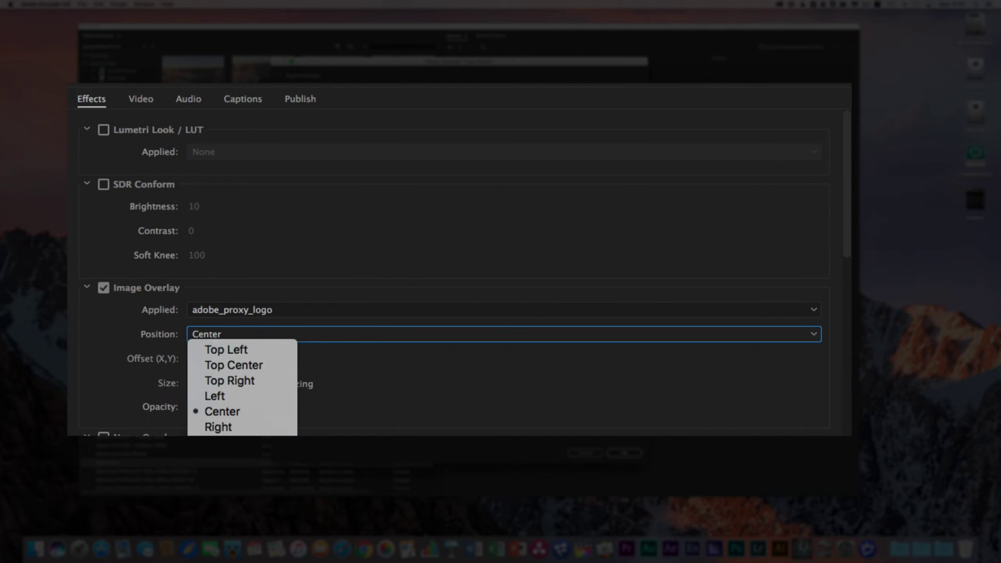
left_click(235, 473)
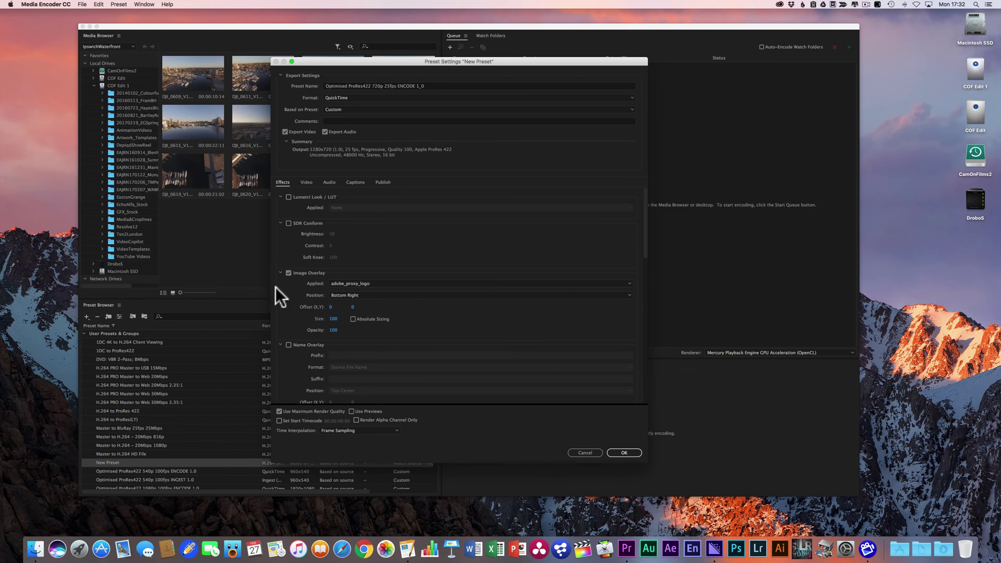
left_click(305, 180)
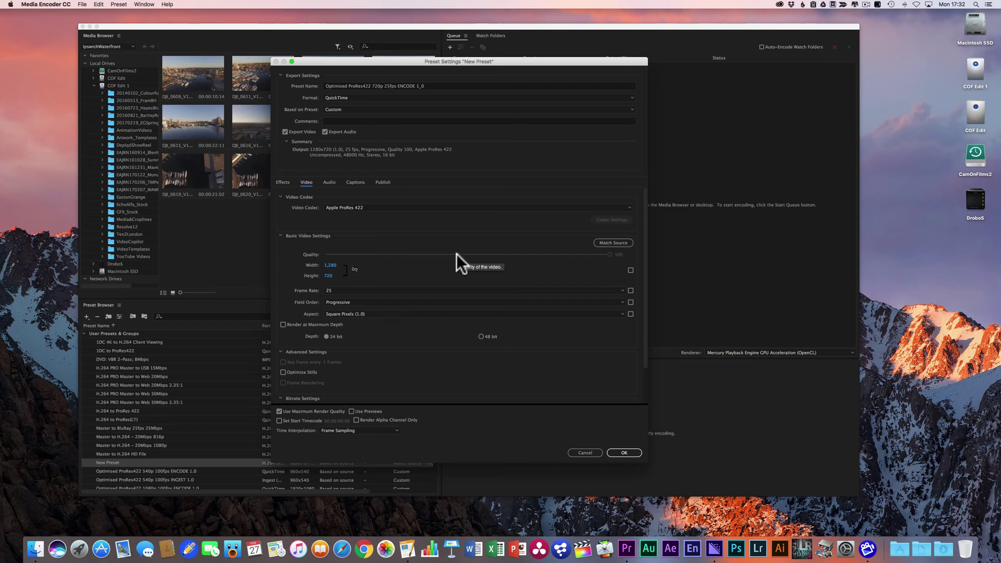
left_click(625, 453)
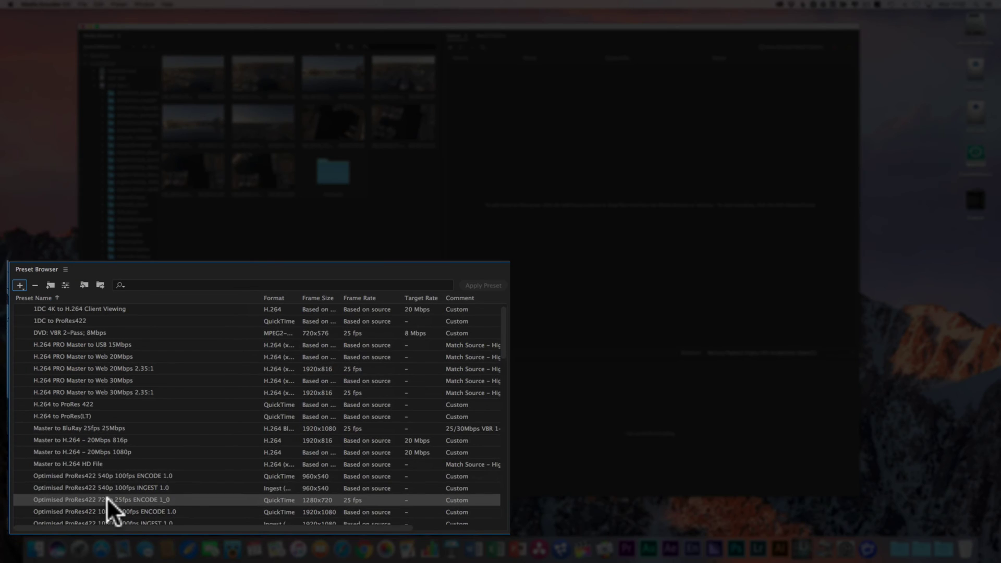
scroll(102, 496, "down", 3)
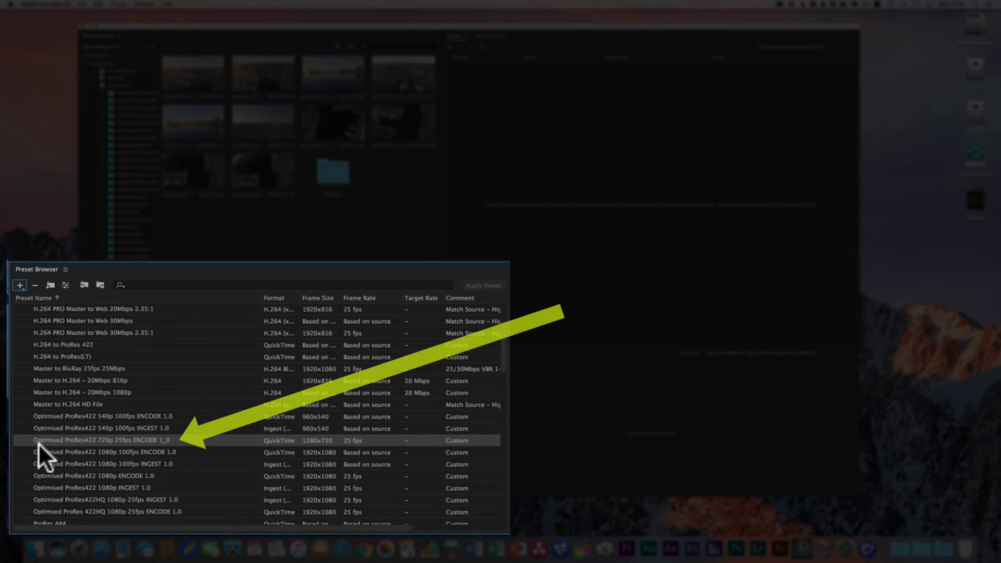
mouse_move(86, 439)
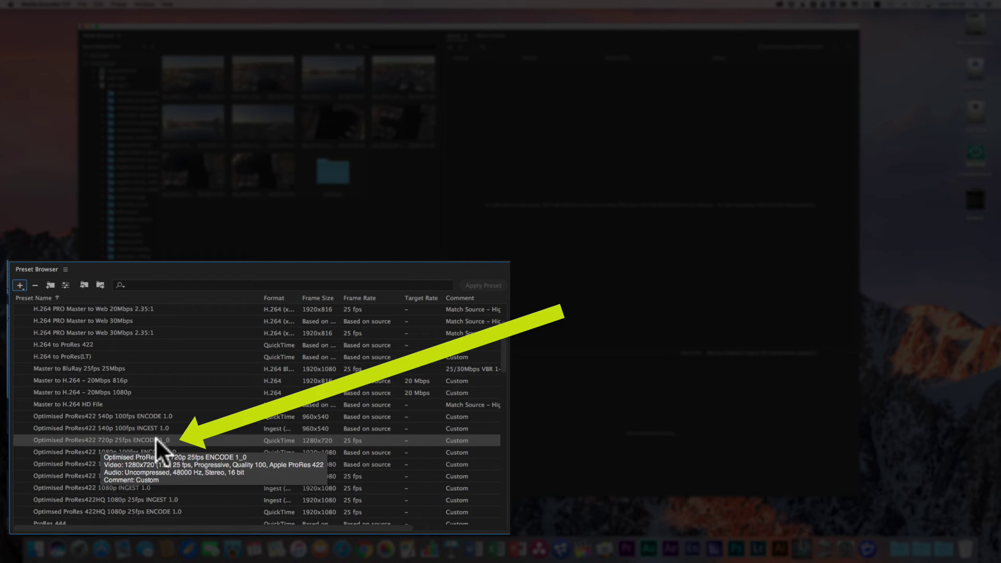
mouse_move(146, 400)
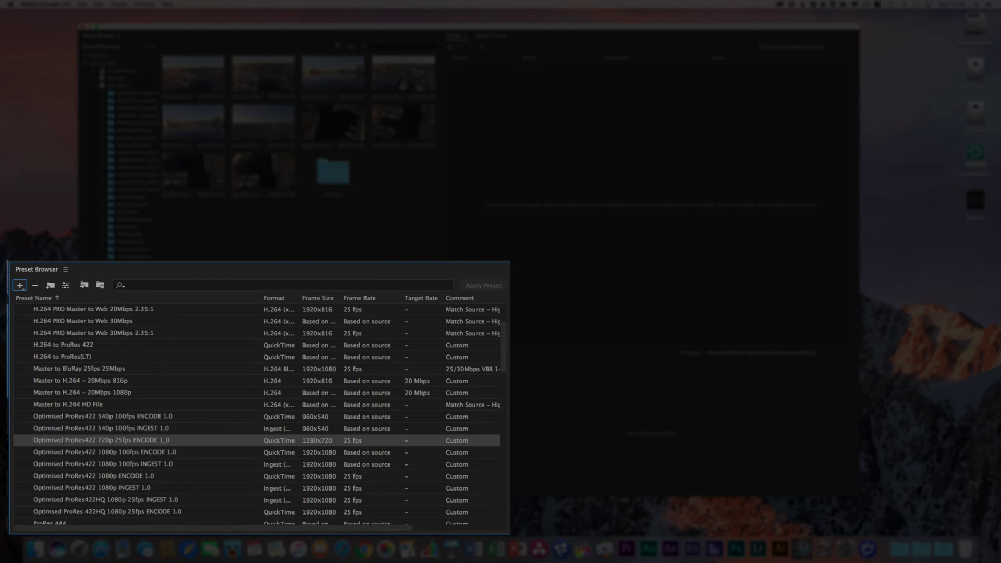
Create a new ingest preset.
left_click(20, 285)
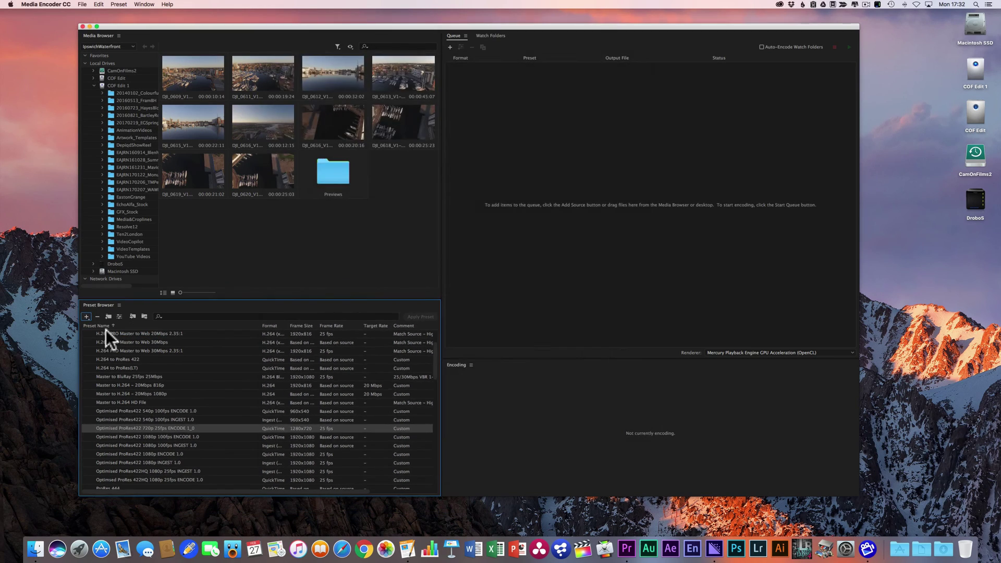
left_click(47, 306)
left_click_drag(490, 73, 474, 80)
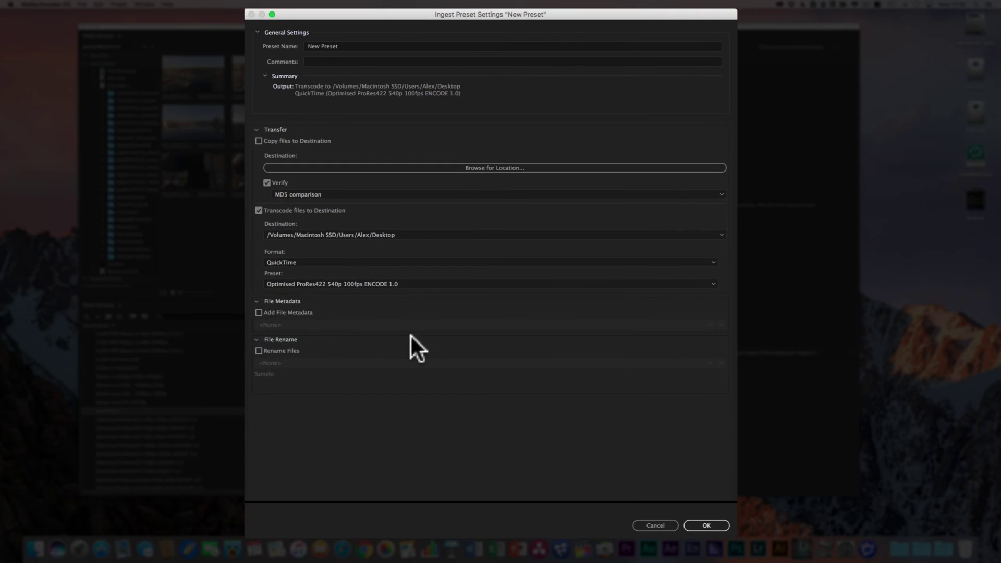
Name the ingest preset "Optimised ProRes422 720p 25fps INGEST 1_0".
left_click(316, 48)
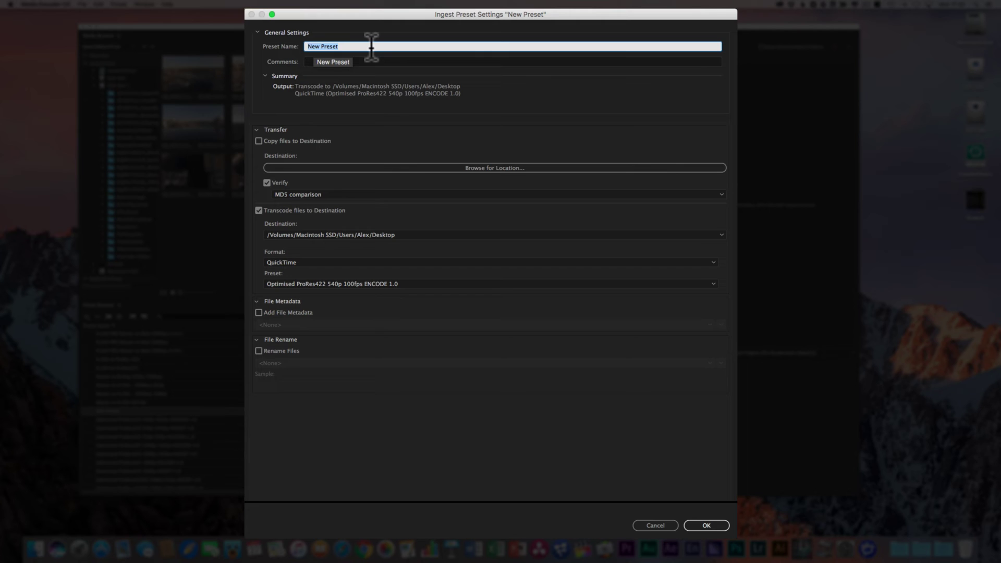
type("Optimsied")
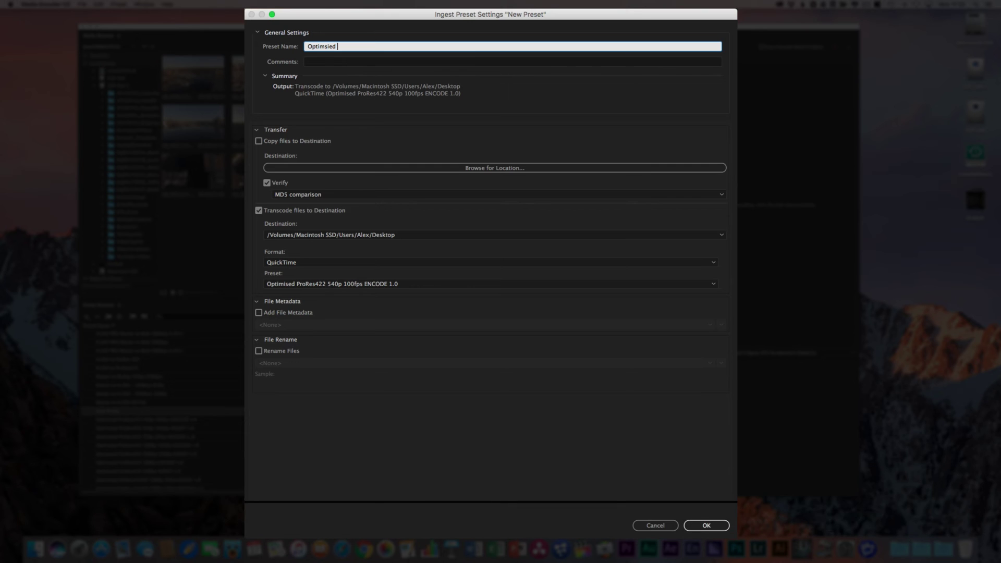
key("BackSpace")
key("BackSpace")
key("BackSpace")
key("BackSpace")
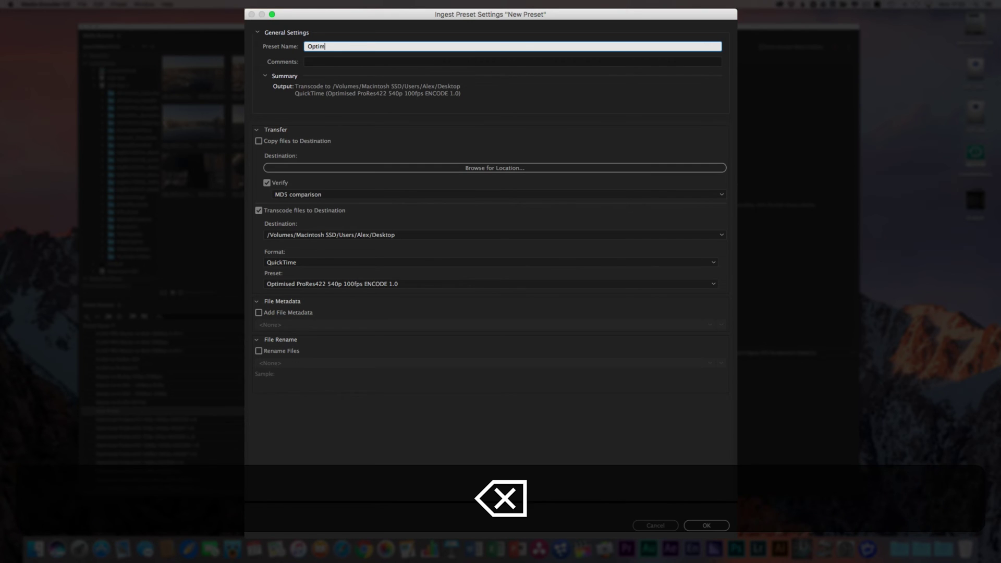
type("ised ")
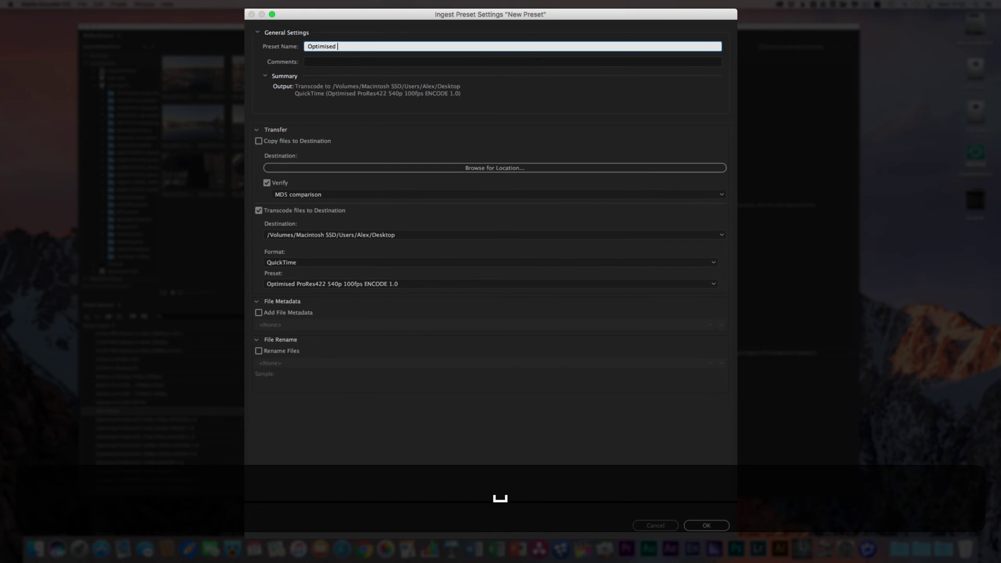
type("ProRes422 720p")
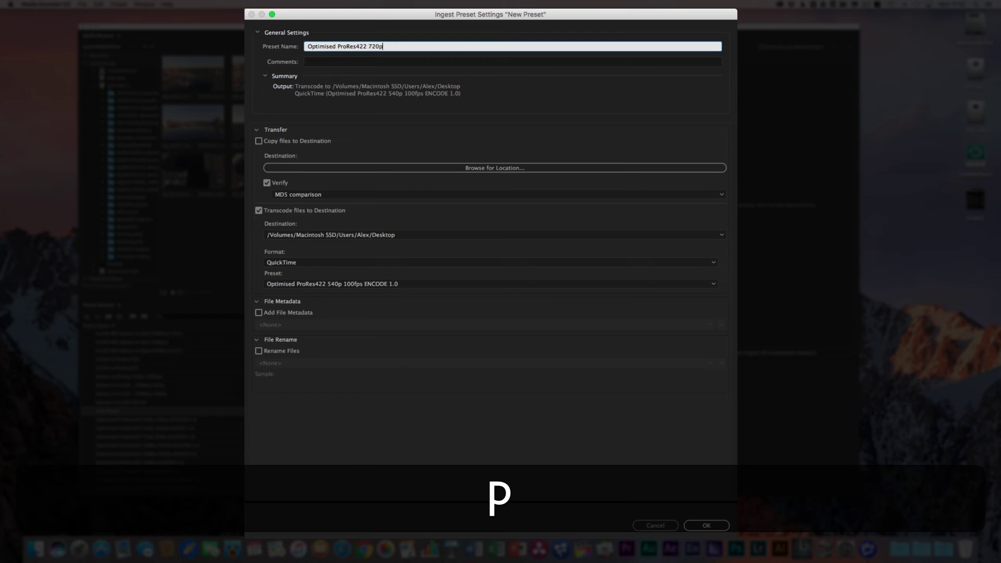
type(" 25fps")
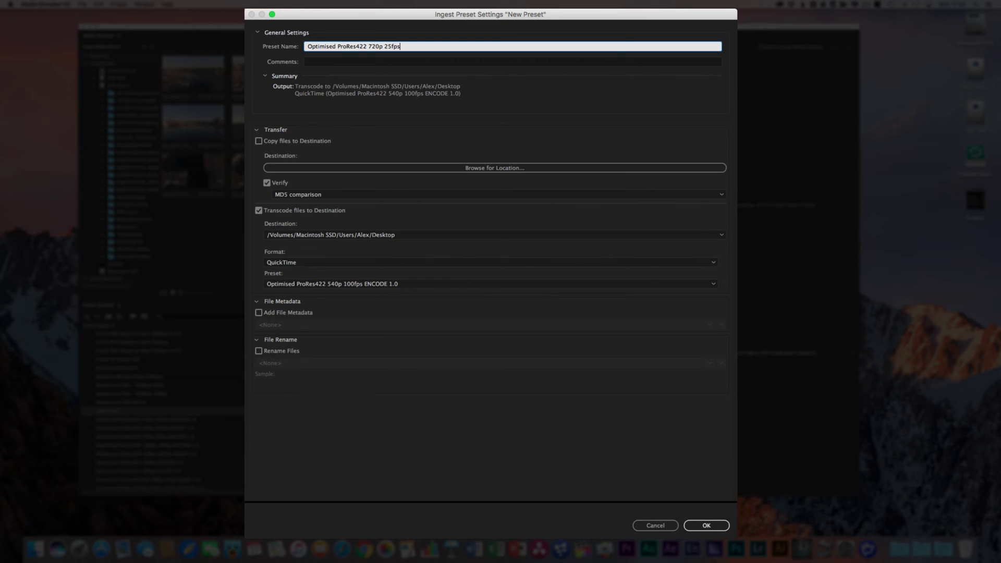
type(" IN")
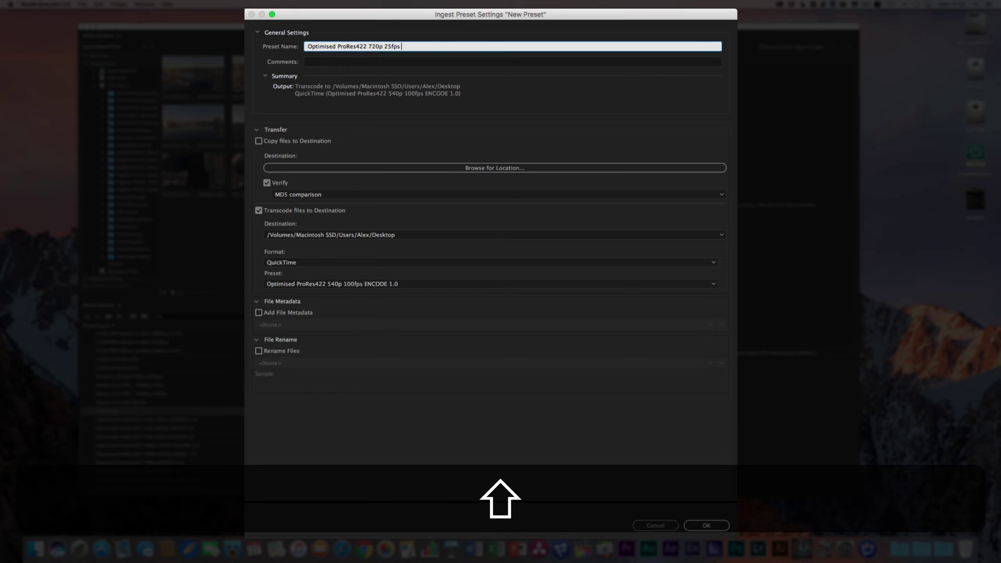
type("GEST I")
type("_0")
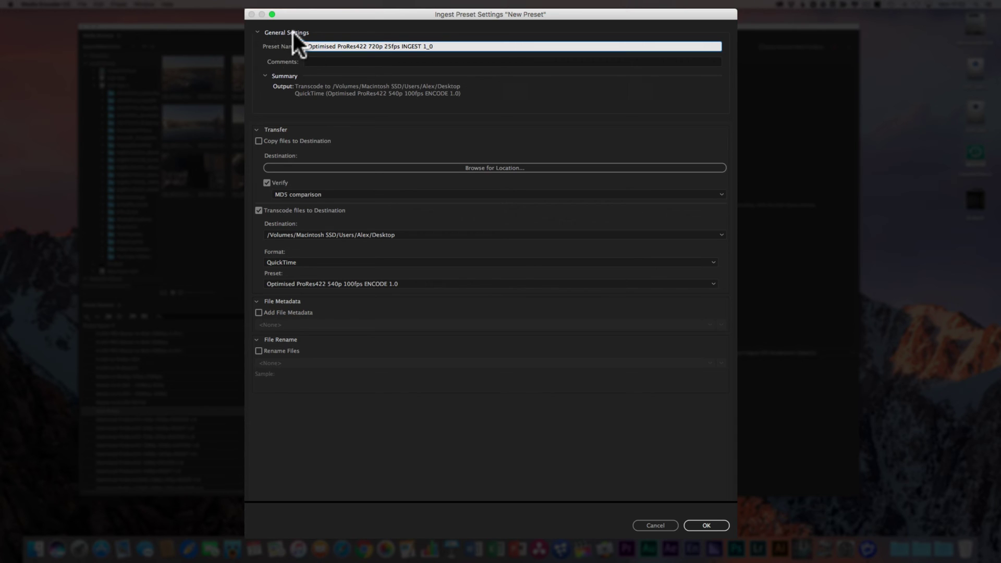
left_click(491, 90)
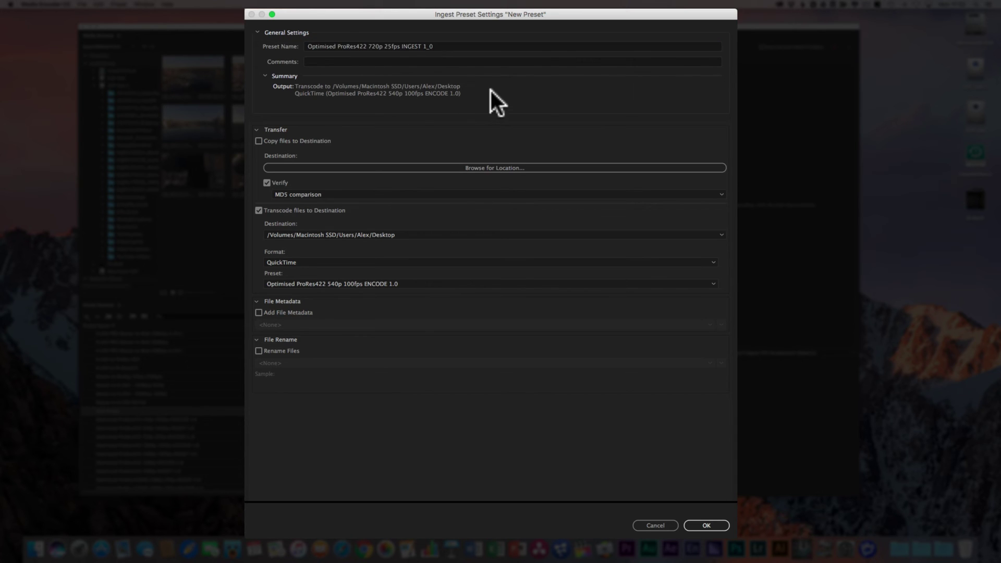
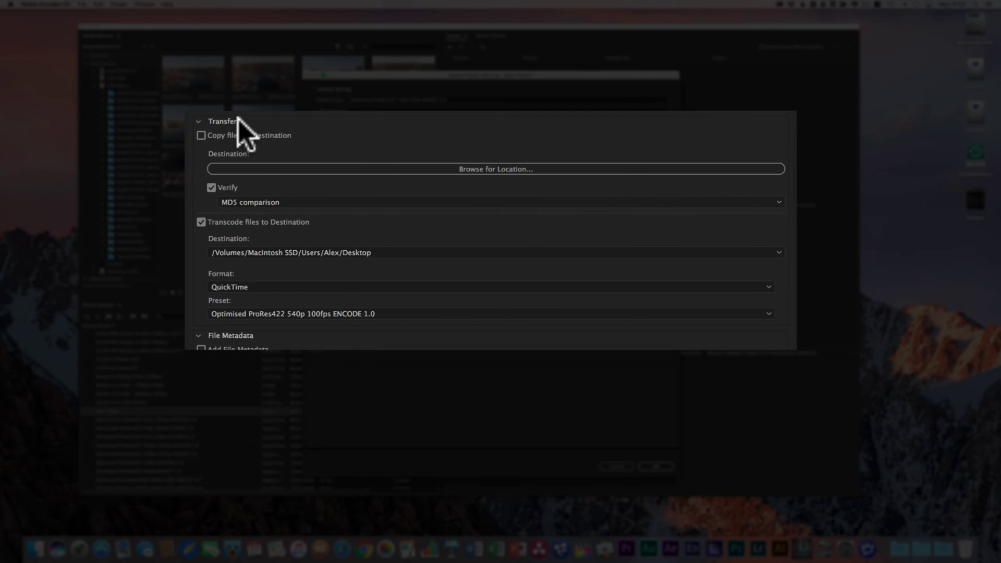
Try the option to copy files to the destination, turn it back off, and check the available transcode destinations.
left_click(201, 135)
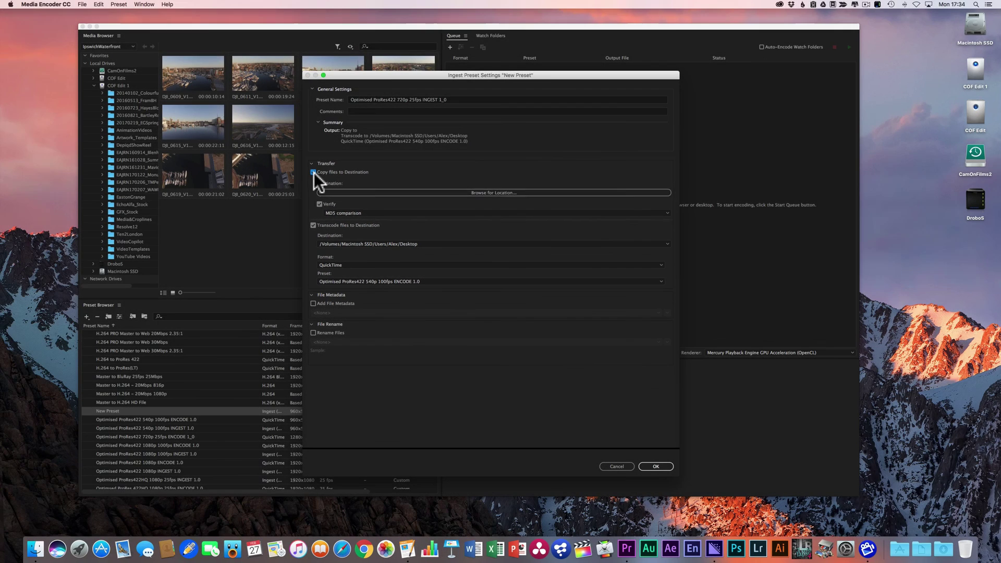
left_click(313, 172)
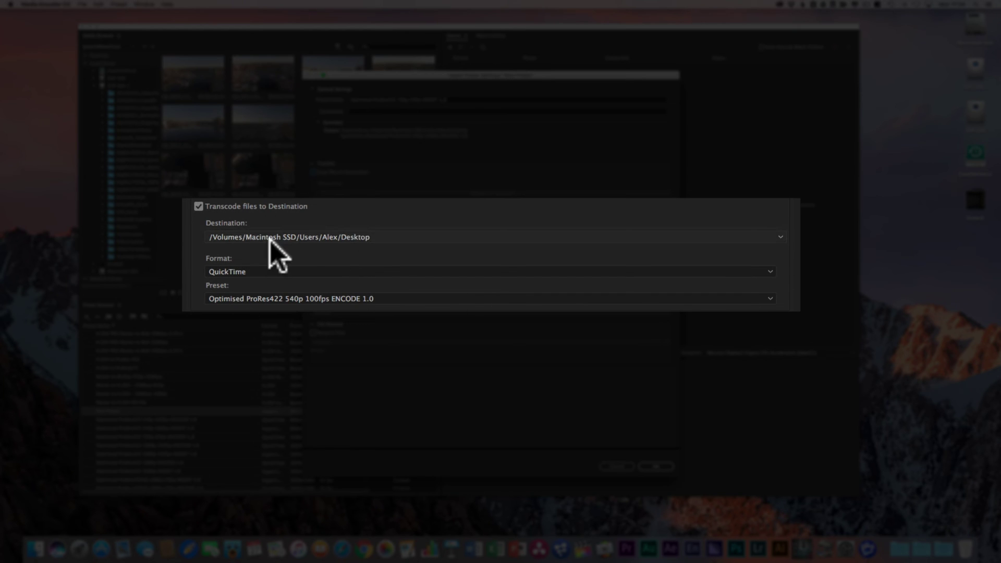
left_click(391, 238)
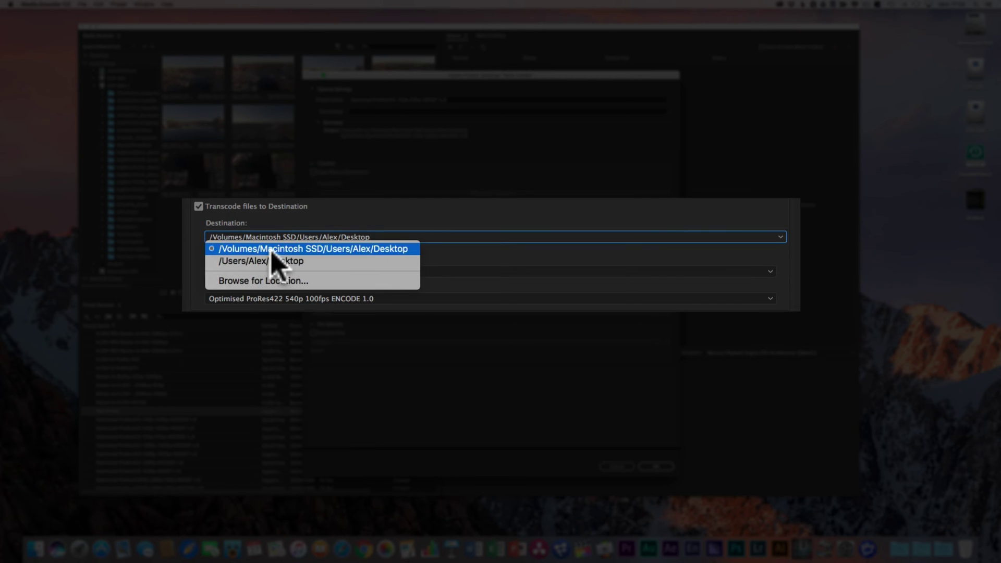
left_click(360, 229)
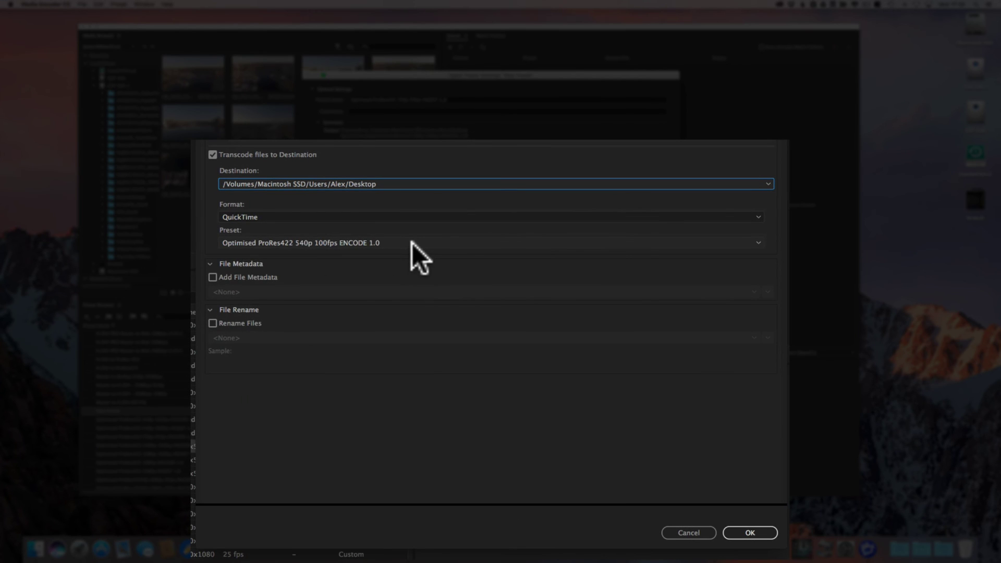
Set the transcode preset to Optimised ProRes422 720p 25fps ENCODE 1_0 and save the ingest preset.
left_click(412, 242)
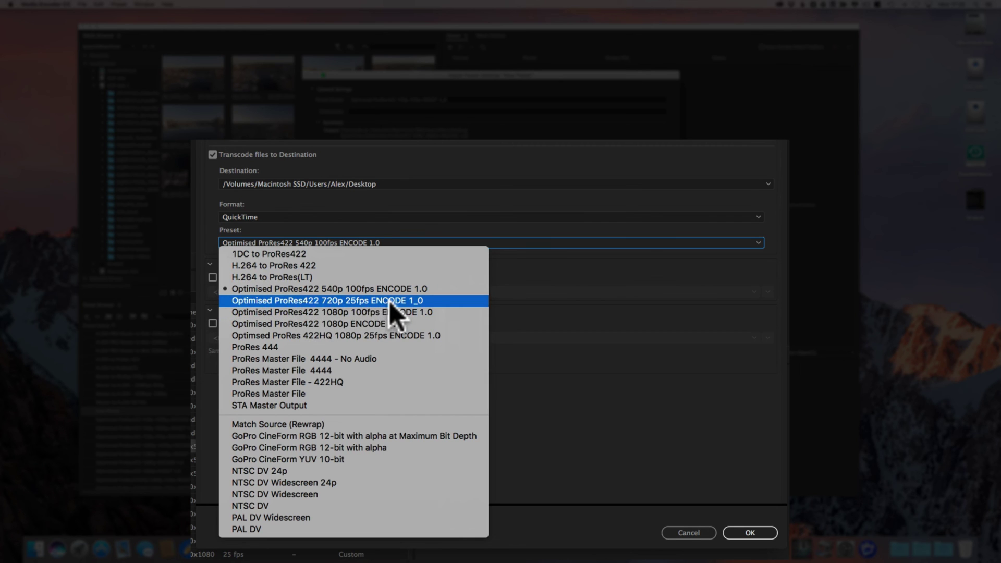
left_click(350, 303)
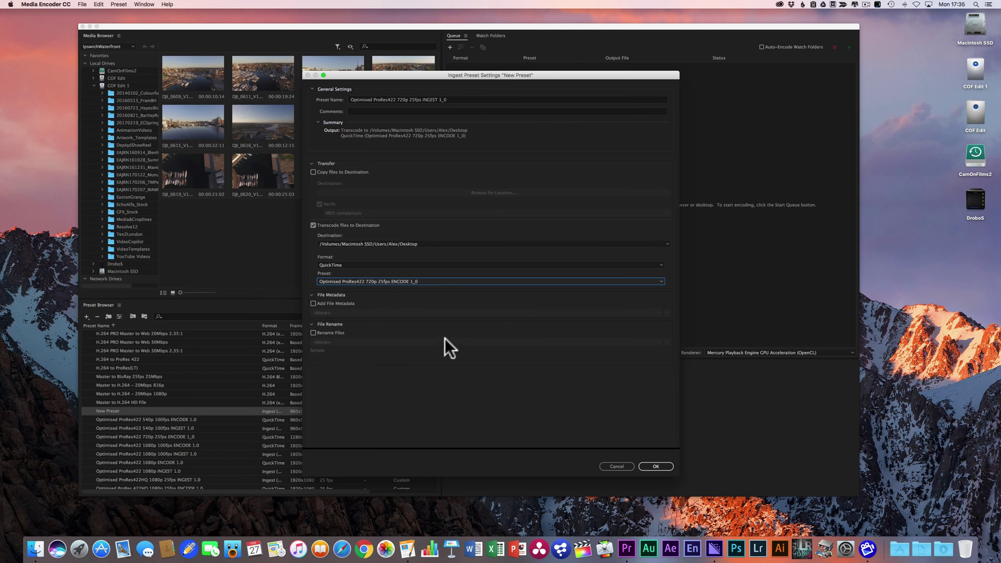
left_click(657, 466)
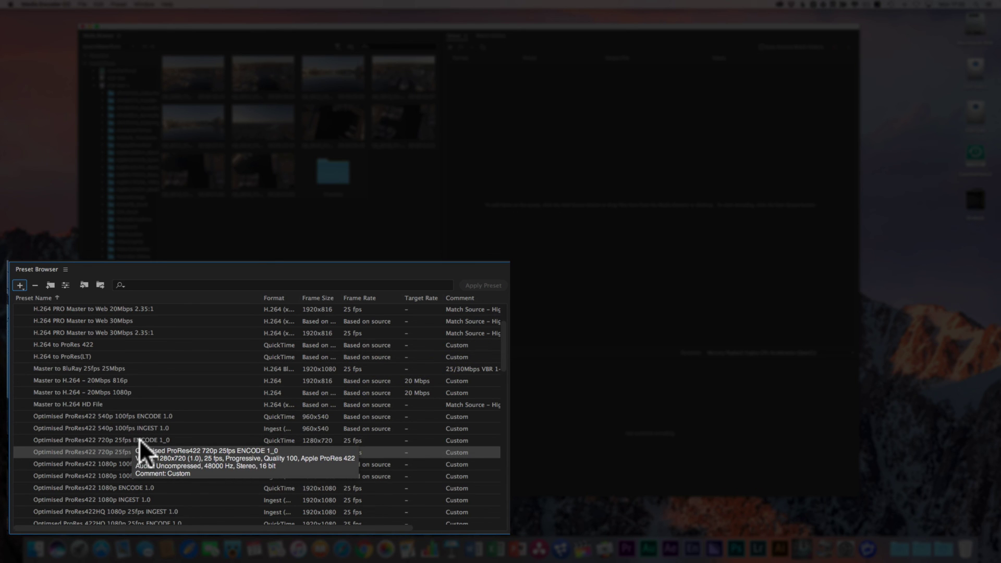
Export the Optimised ProRes422 720p 25fps ENCODE 1_0 and INGEST 1_0 presets together to the Media&Croplines folder.
left_click(140, 439)
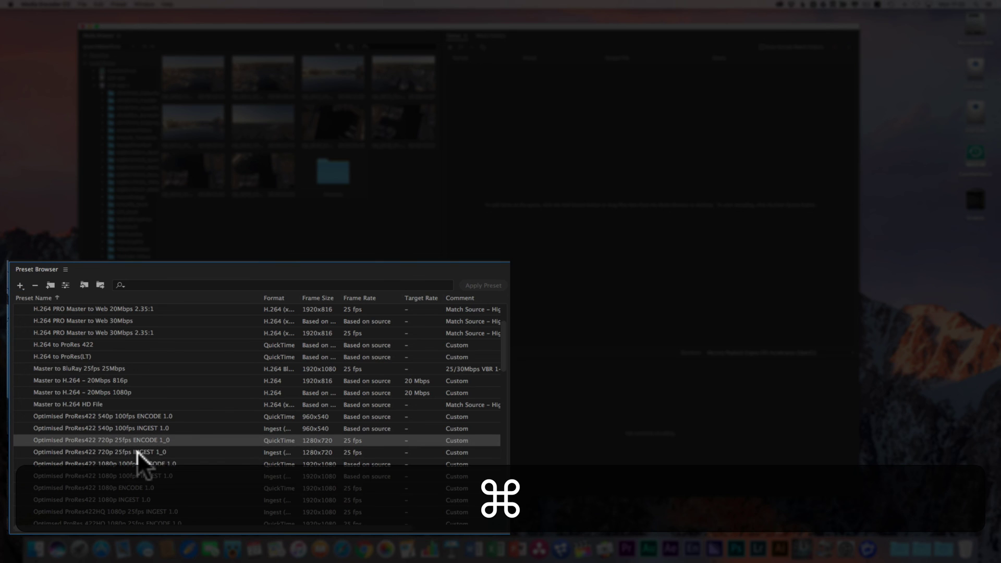
left_click(139, 452, "super")
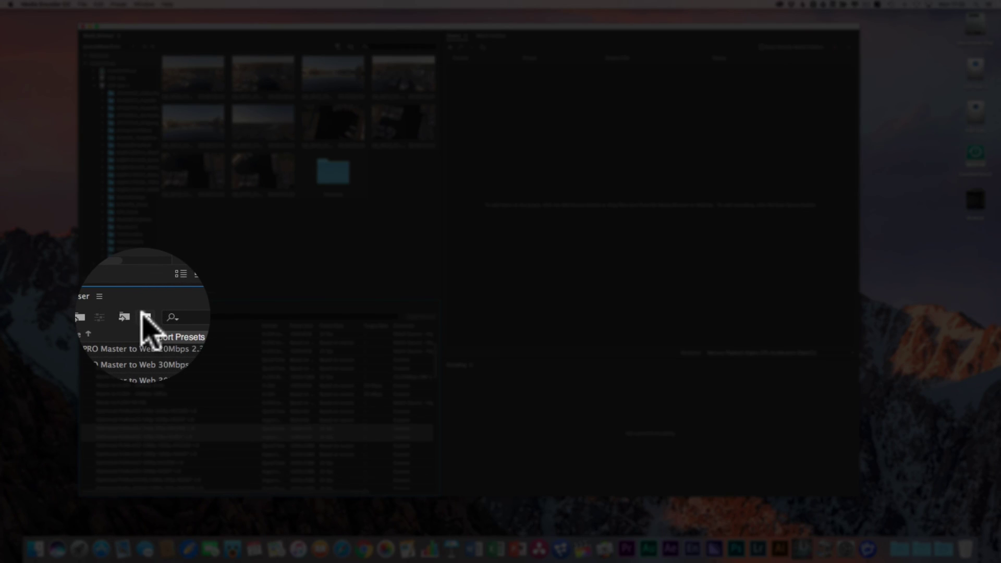
left_click(142, 314)
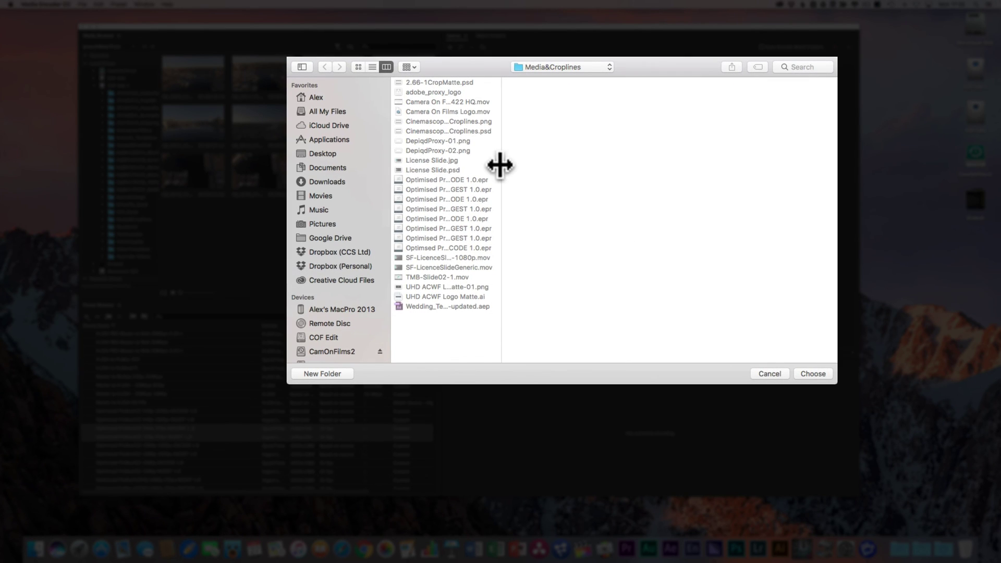
left_click_drag(500, 165, 597, 167)
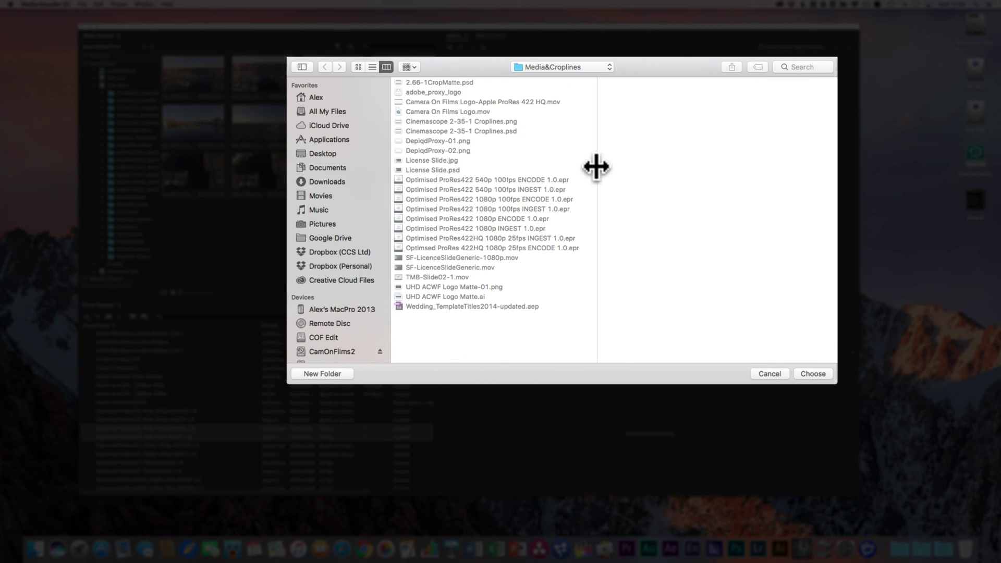
left_click(540, 67)
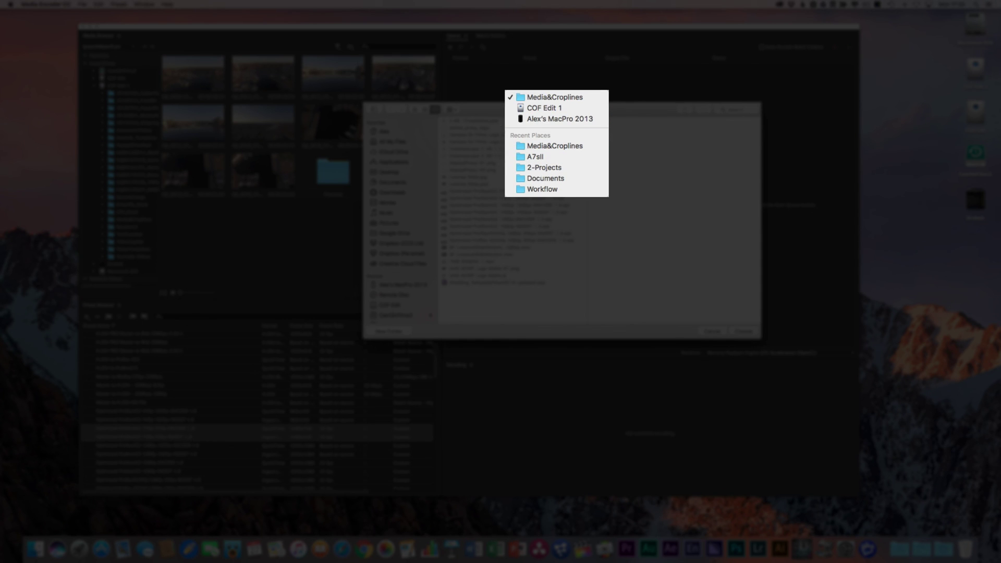
left_click(493, 106)
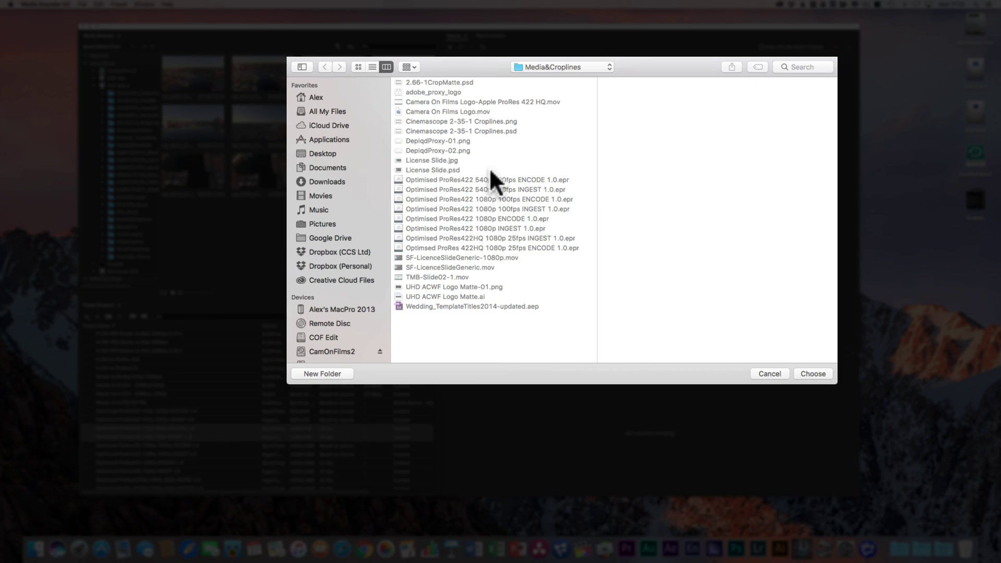
left_click(811, 372)
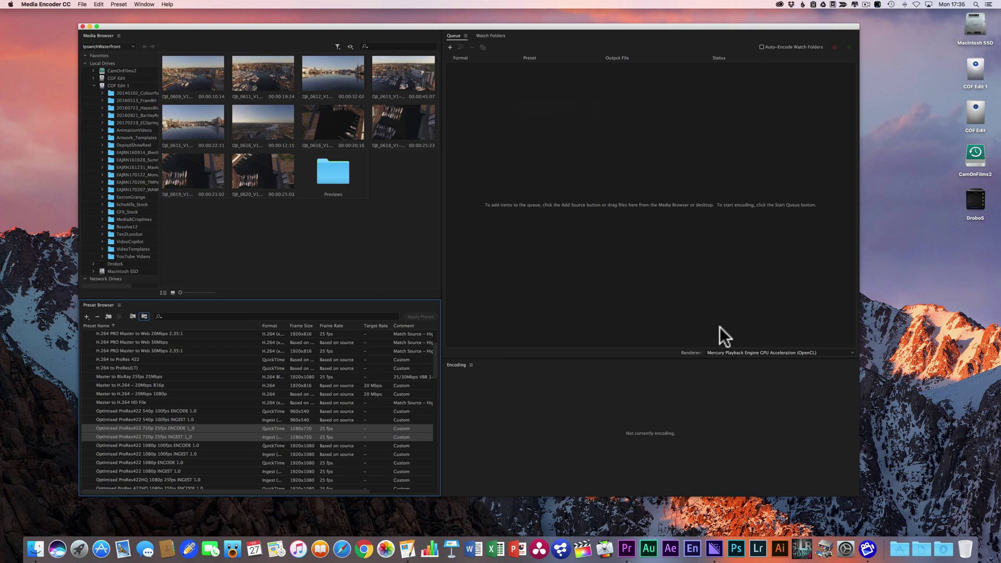